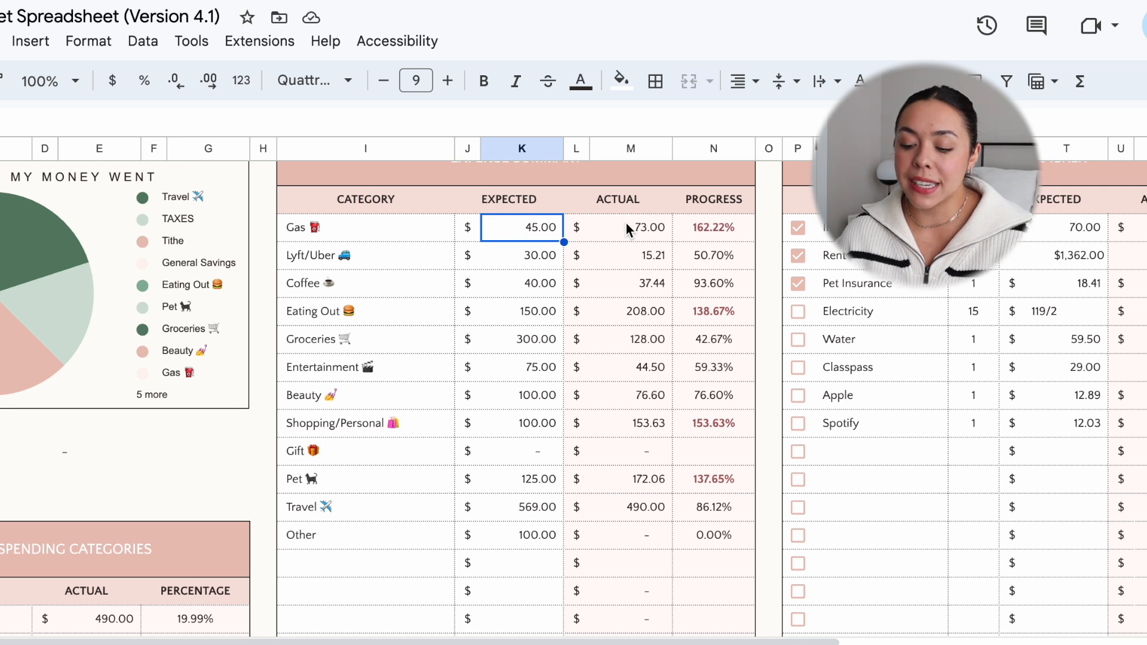
Step: Review the expected and actual amounts for Gas, Lyft/Uber, Coffee, Eating Out, Groceries and Entertainment in the Expense Summary
click(627, 228)
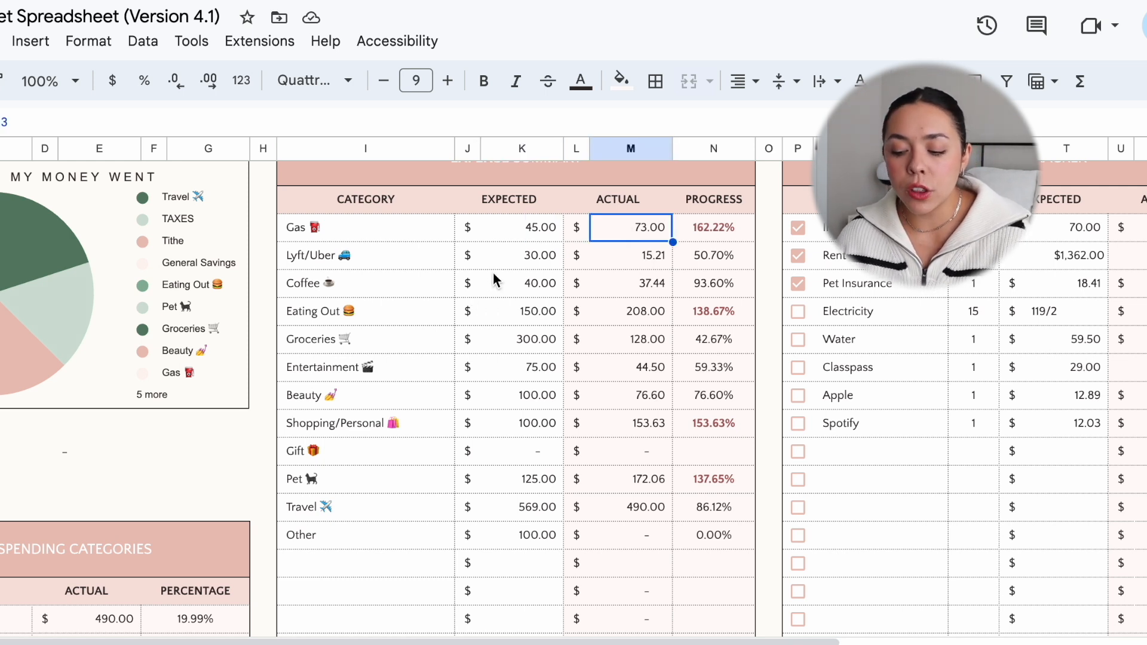
click(610, 263)
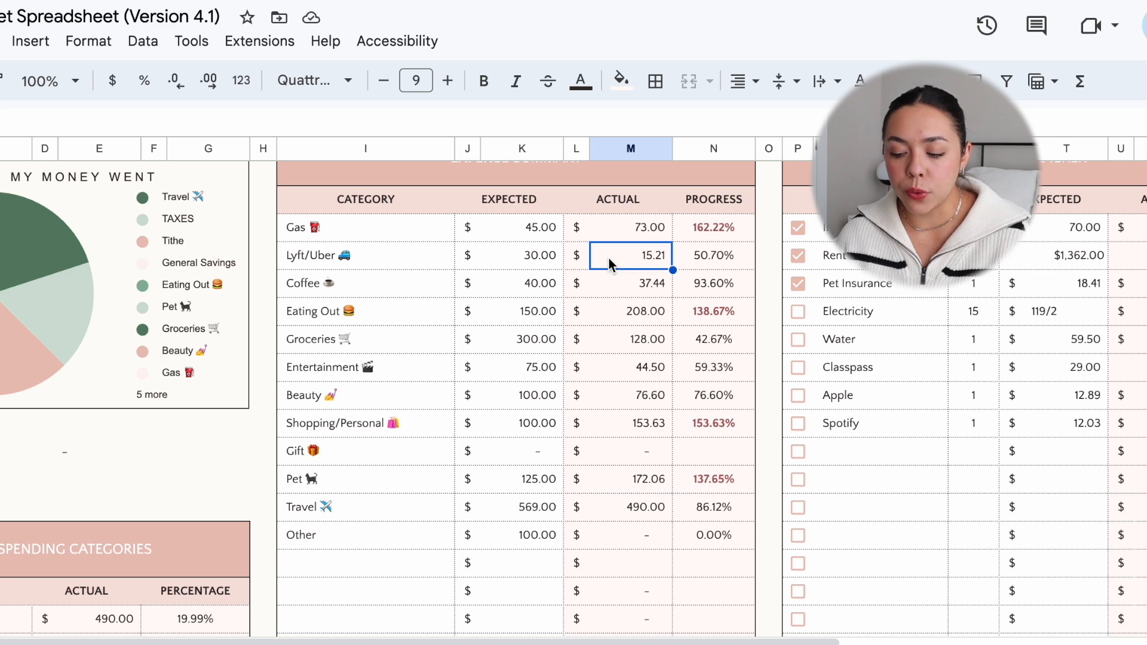
scroll(610, 263, down, 1)
scroll(610, 263, right, 1)
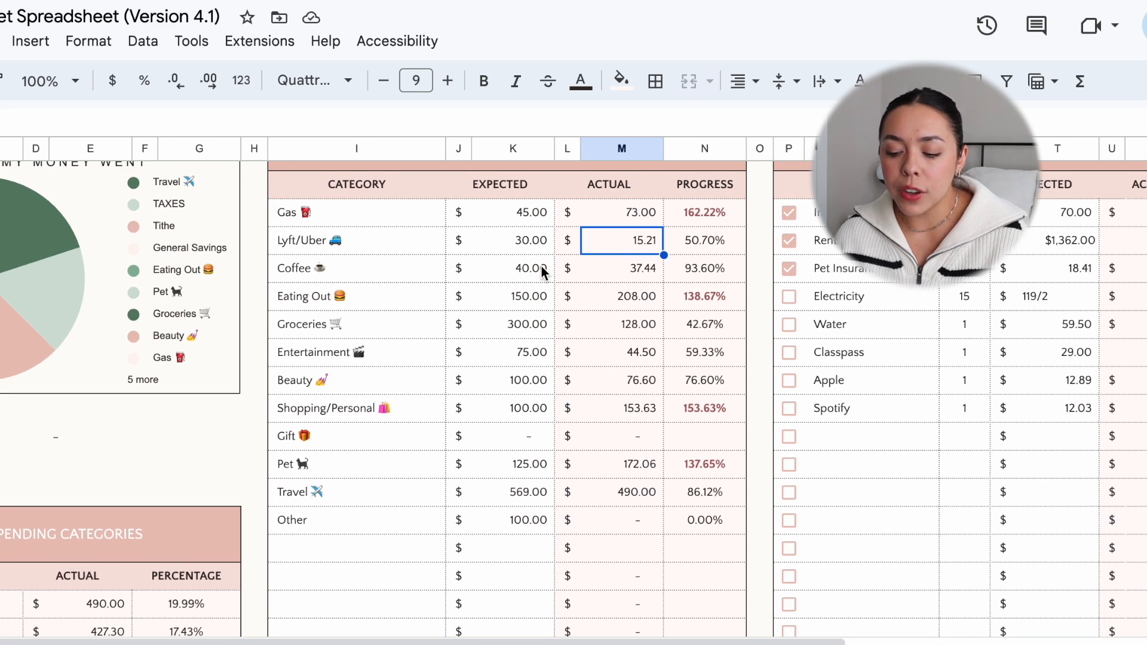
click(611, 267)
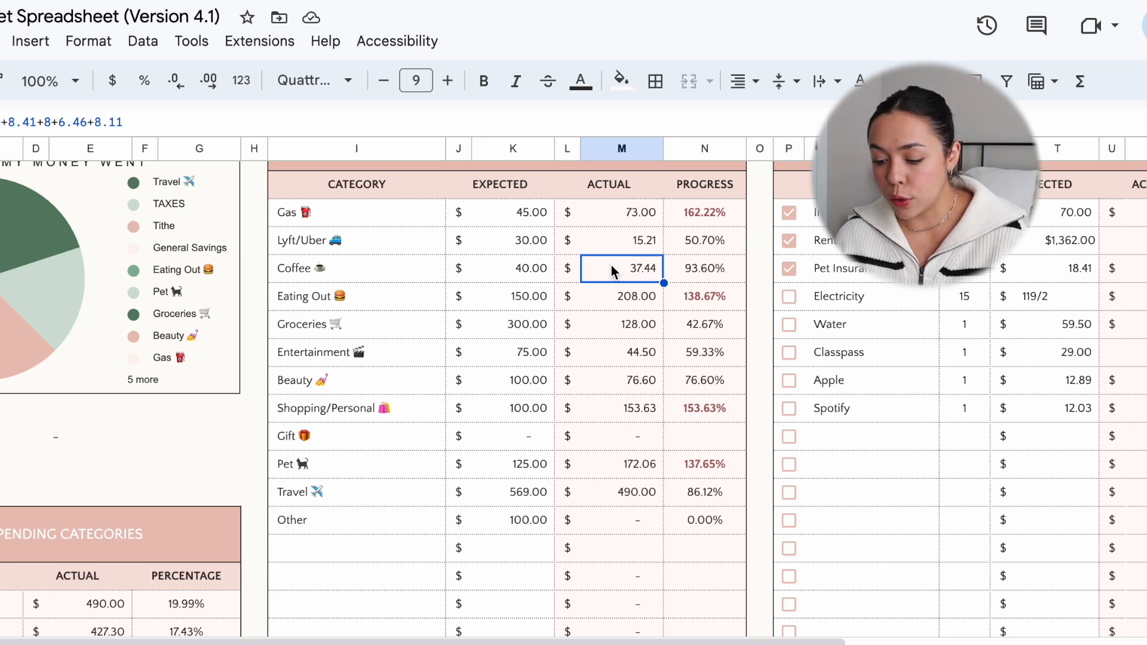
click(528, 297)
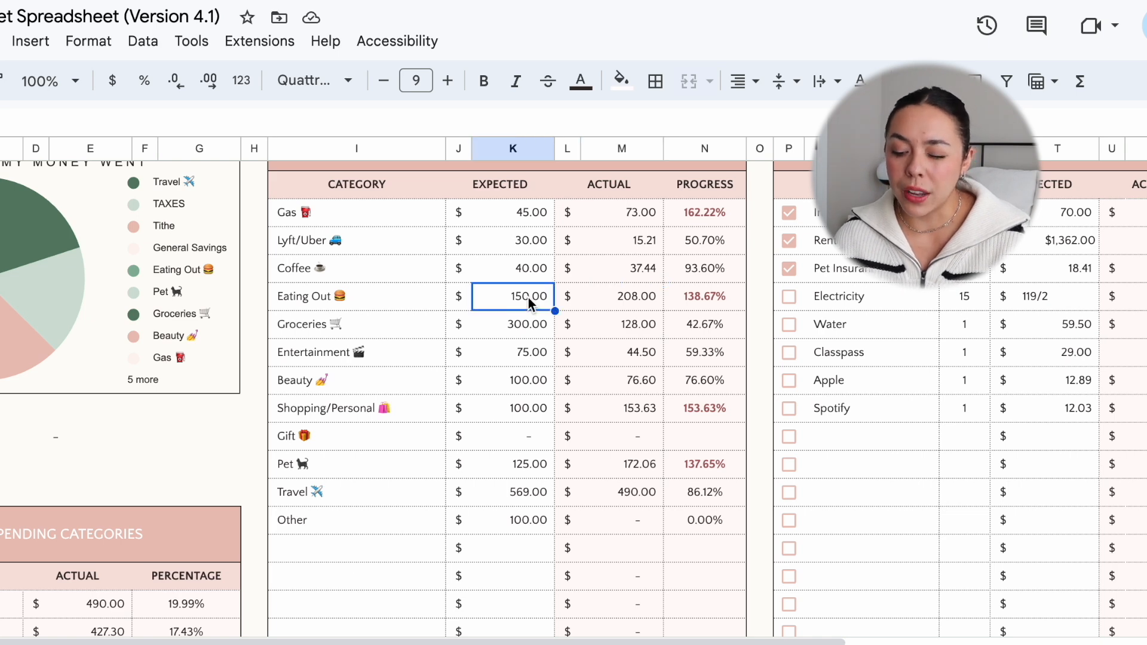
click(632, 299)
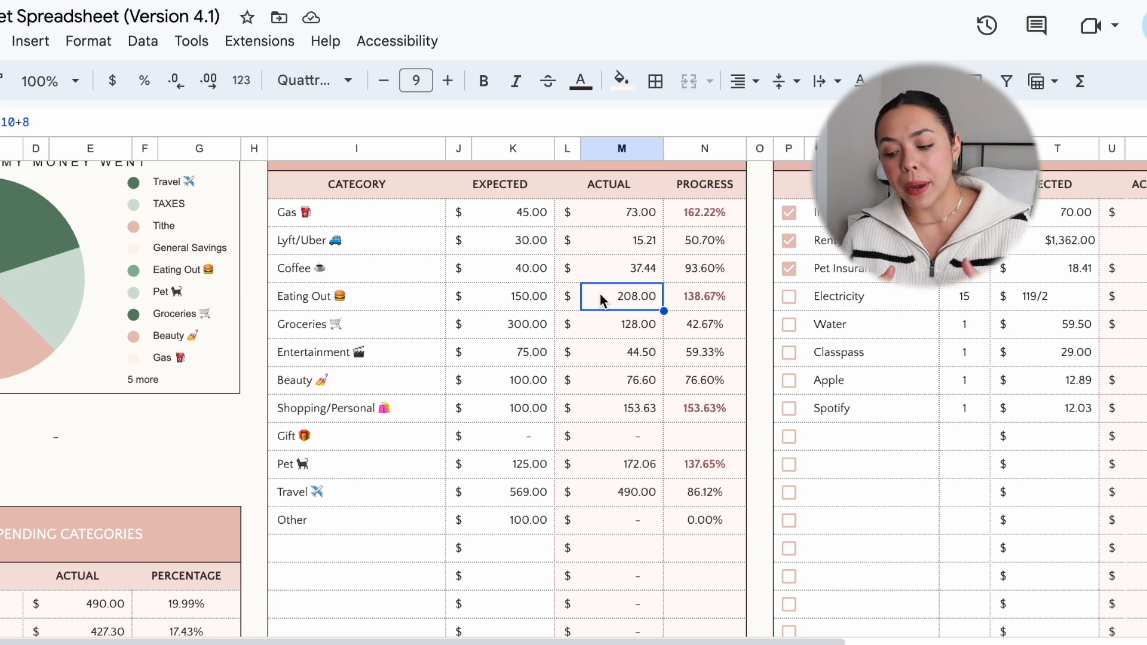
click(525, 323)
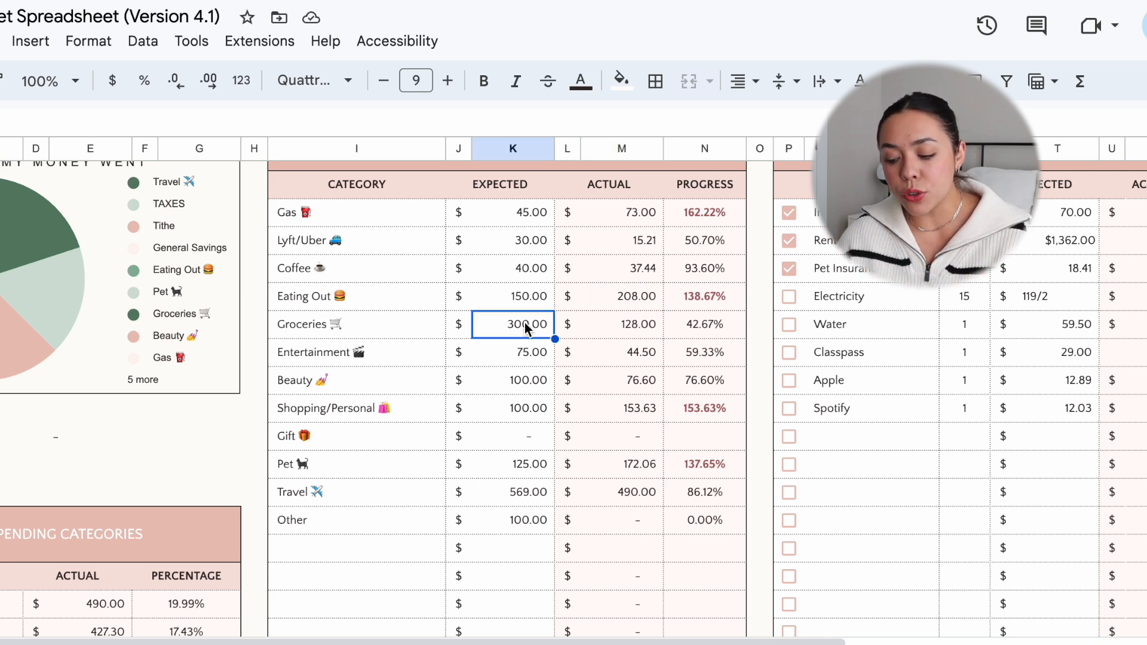
click(622, 325)
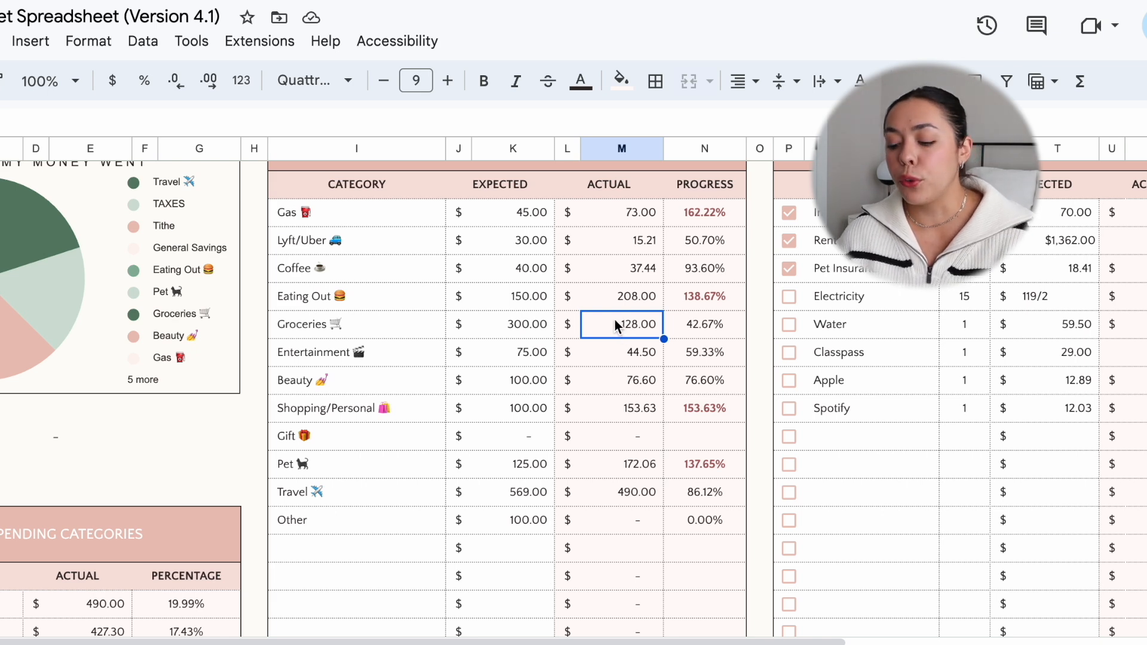
click(525, 353)
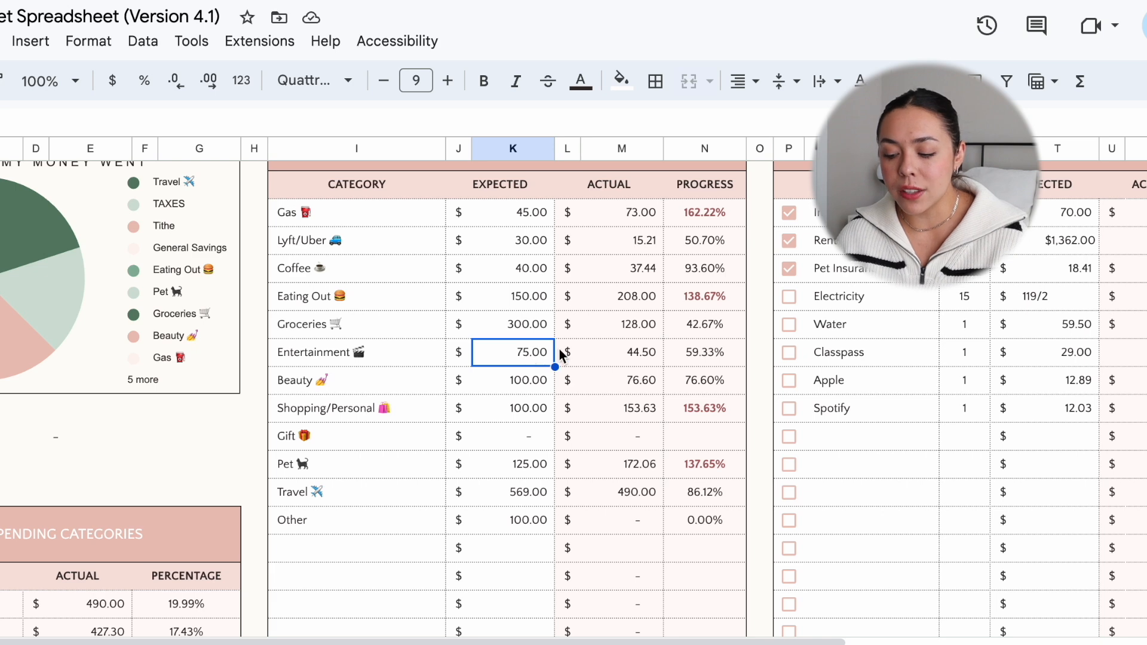
click(614, 353)
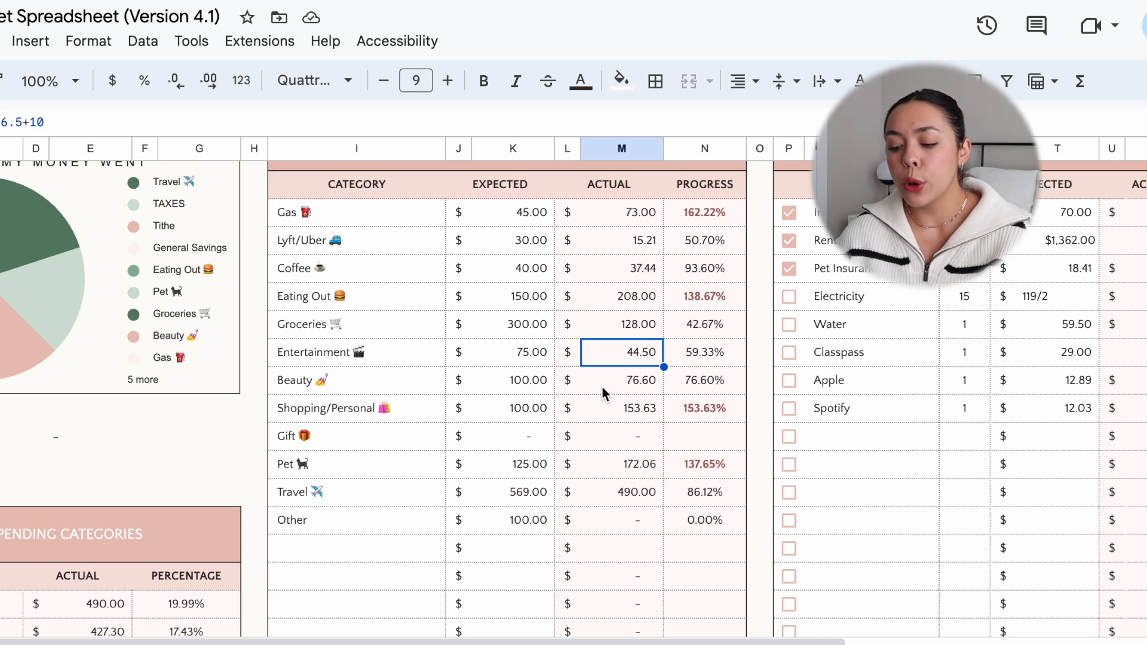
Step: Review the expected and actual amounts for the Expense Summary categories from Beauty through Other
click(536, 389)
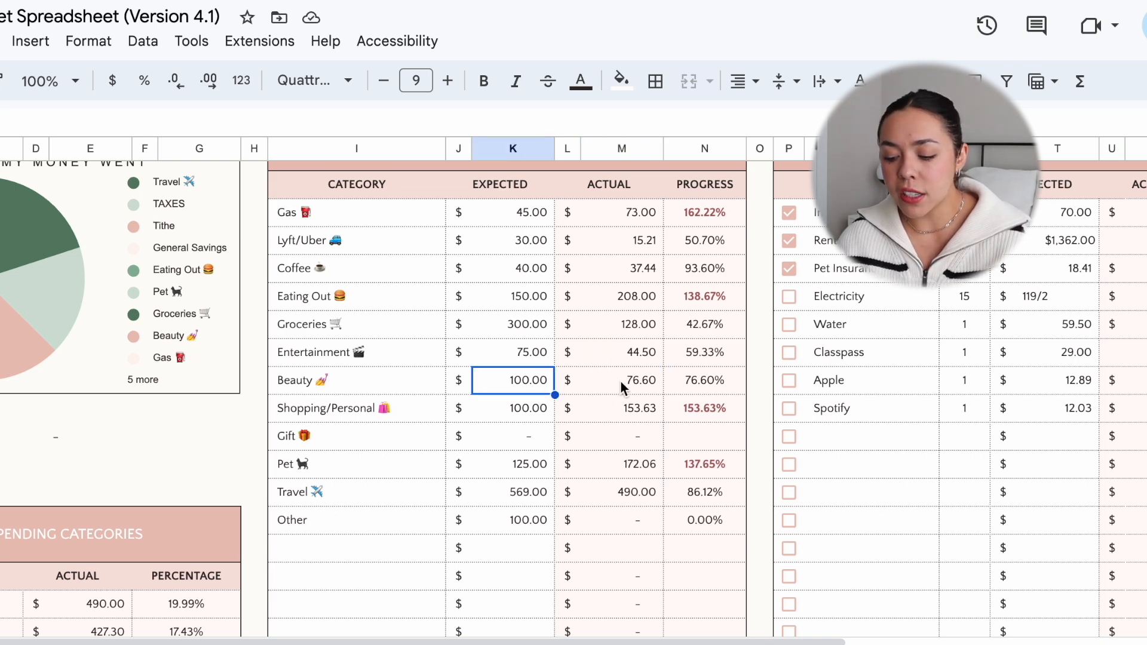
click(622, 382)
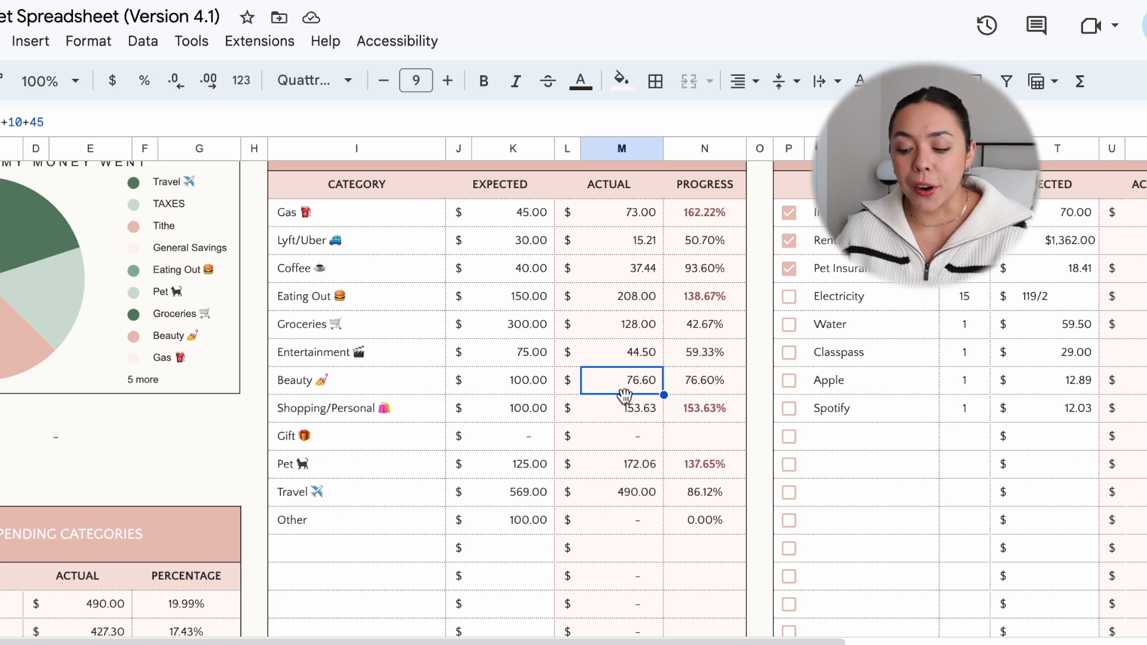
click(526, 404)
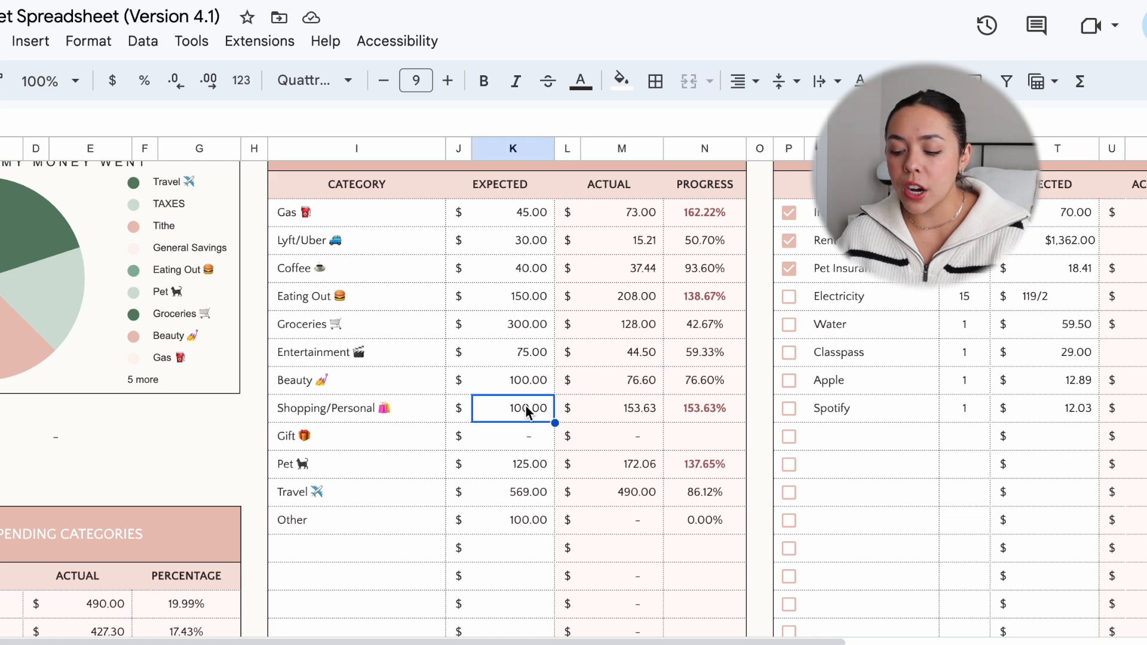
click(636, 416)
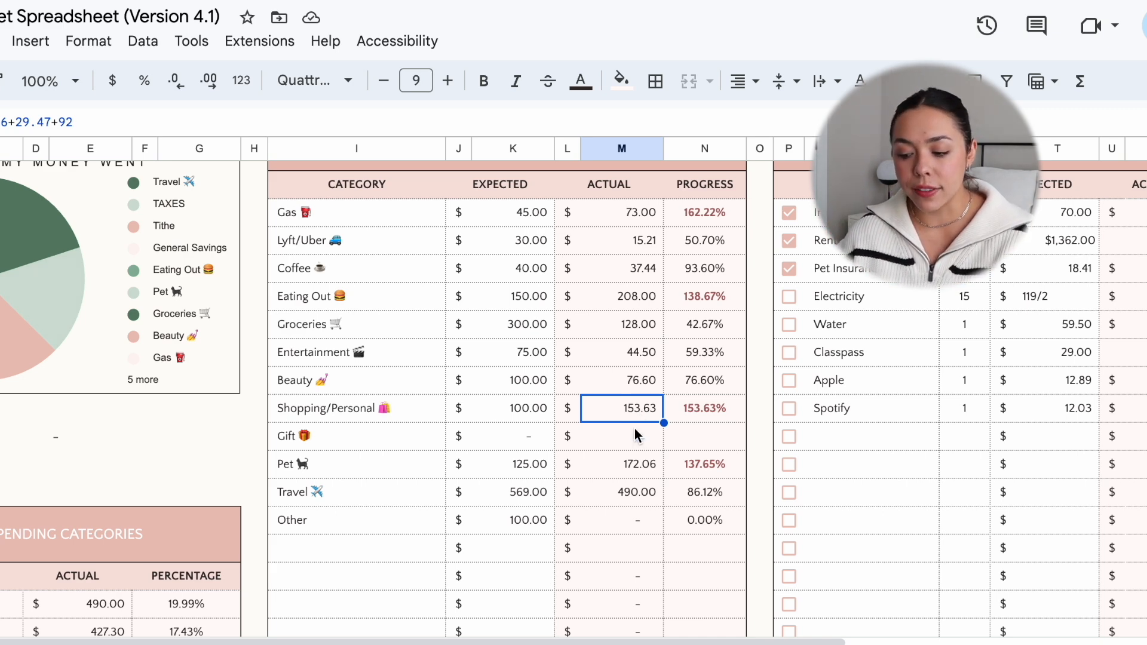
click(634, 431)
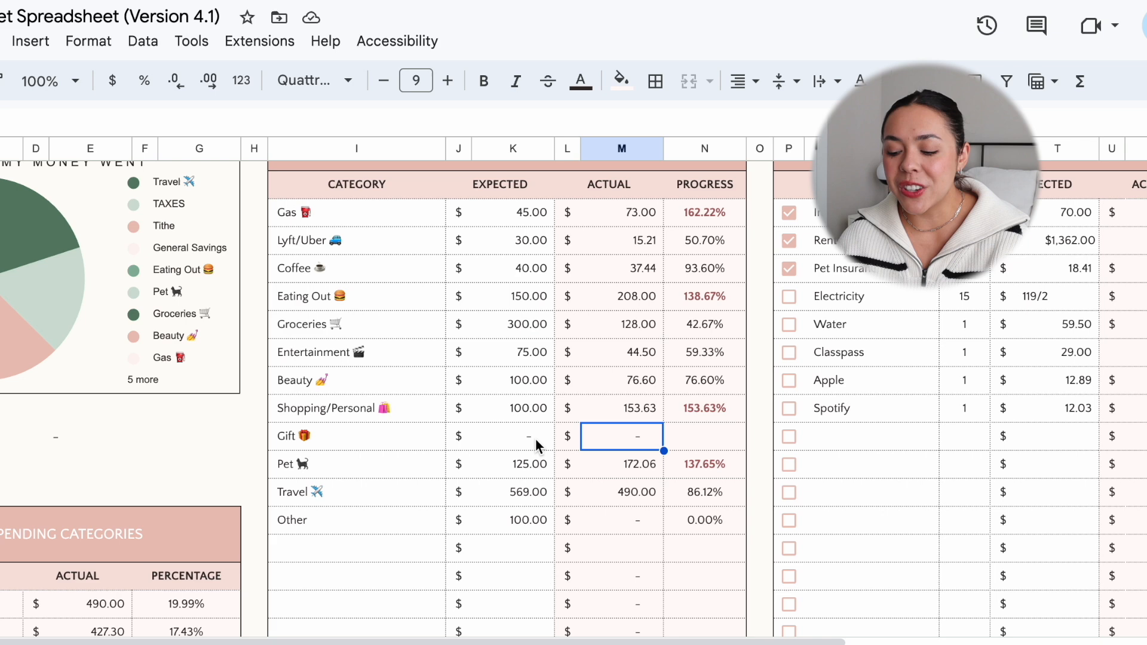
click(526, 467)
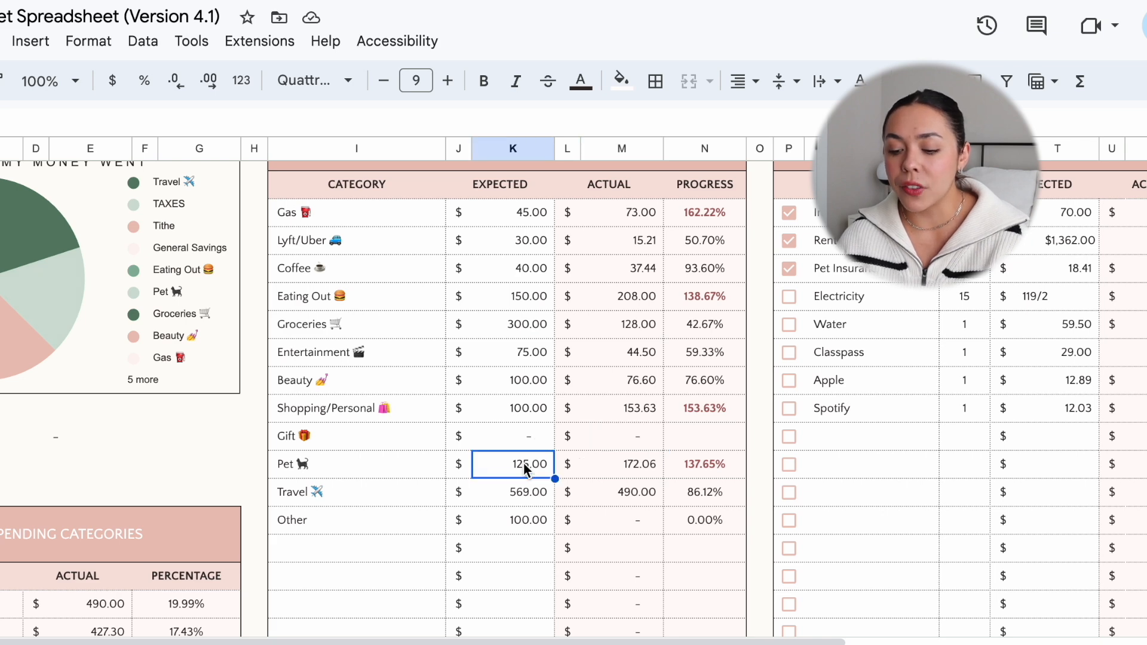
click(606, 463)
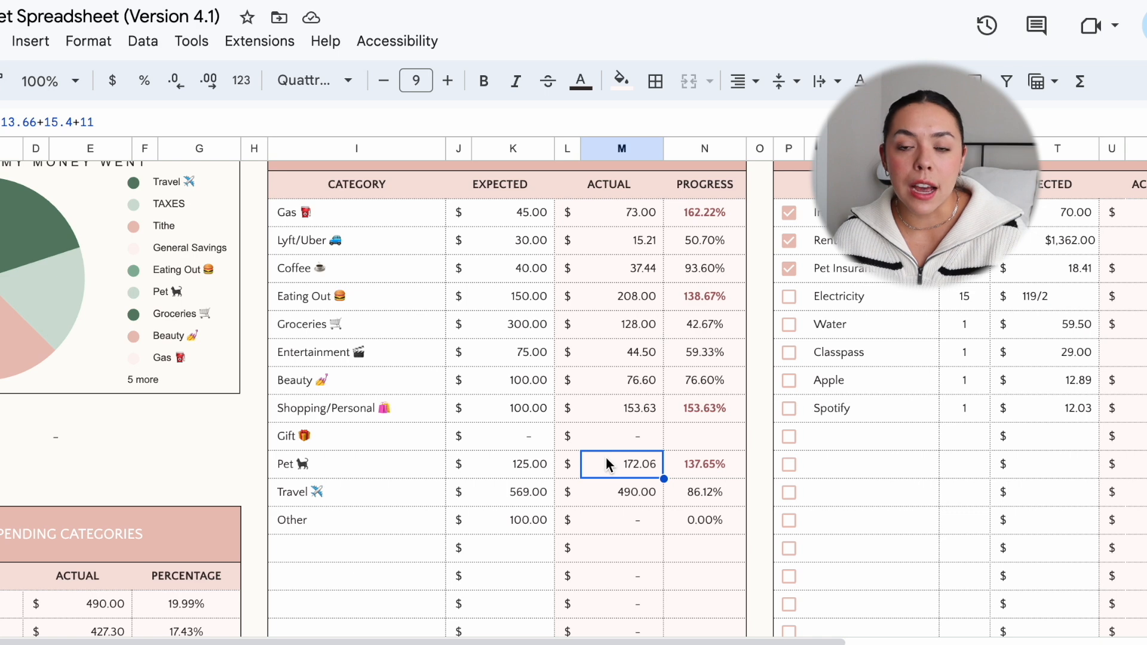
click(511, 494)
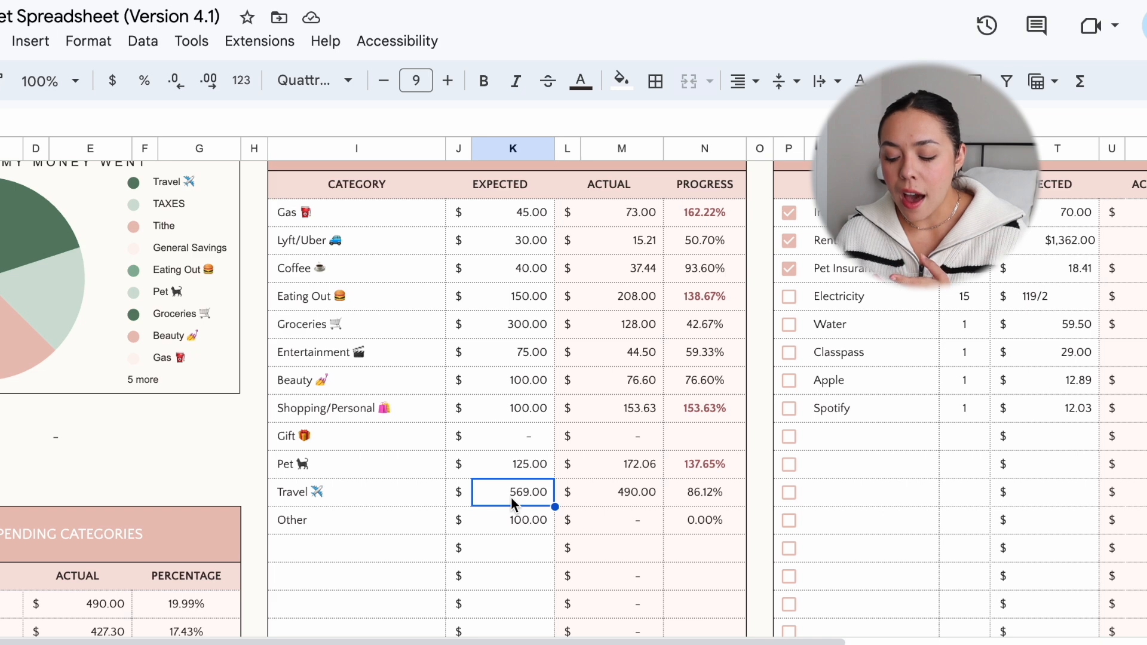
click(612, 492)
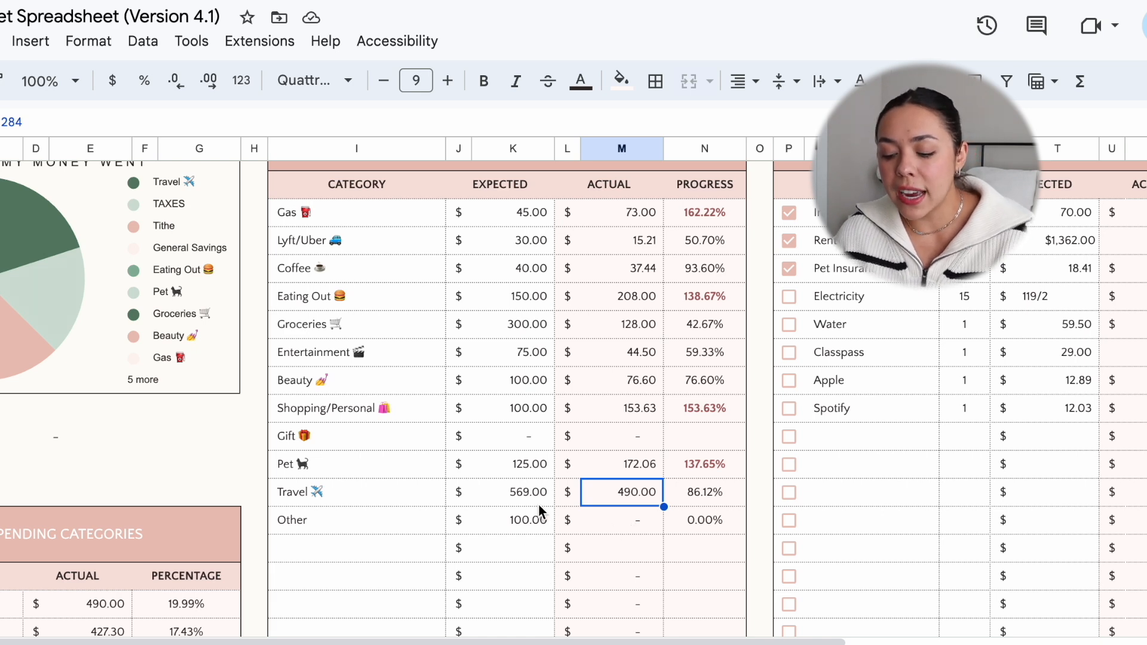
click(602, 521)
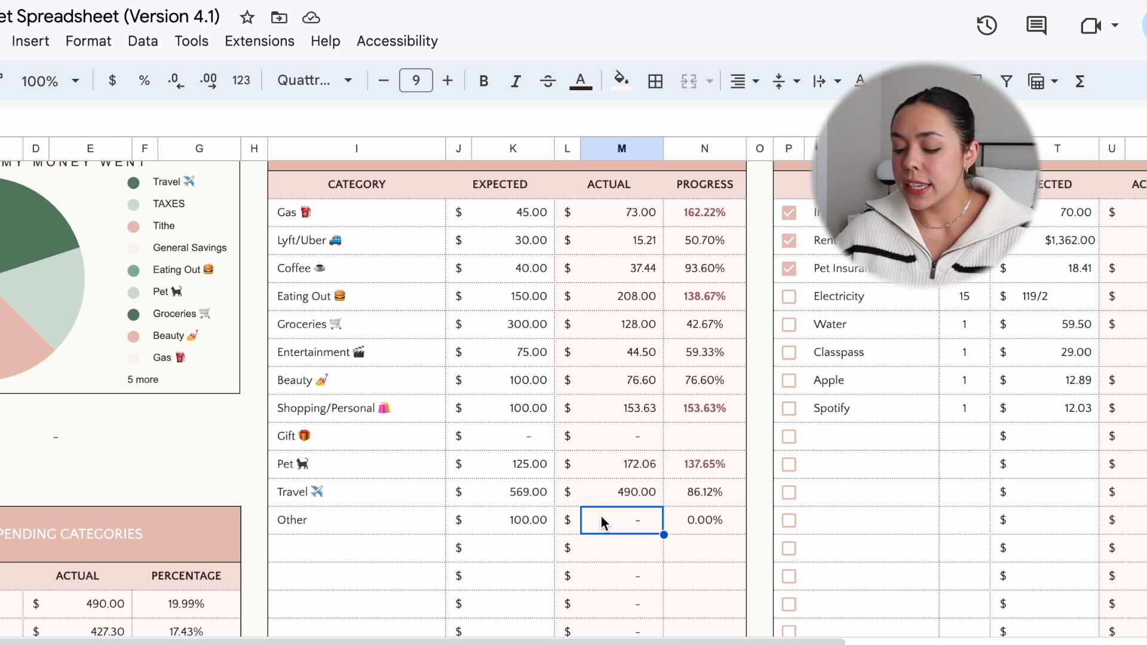
Step: Examine the expected and actual Total Expenses of the Expense Summary and compare them with the category rows
scroll(601, 516, down, 9)
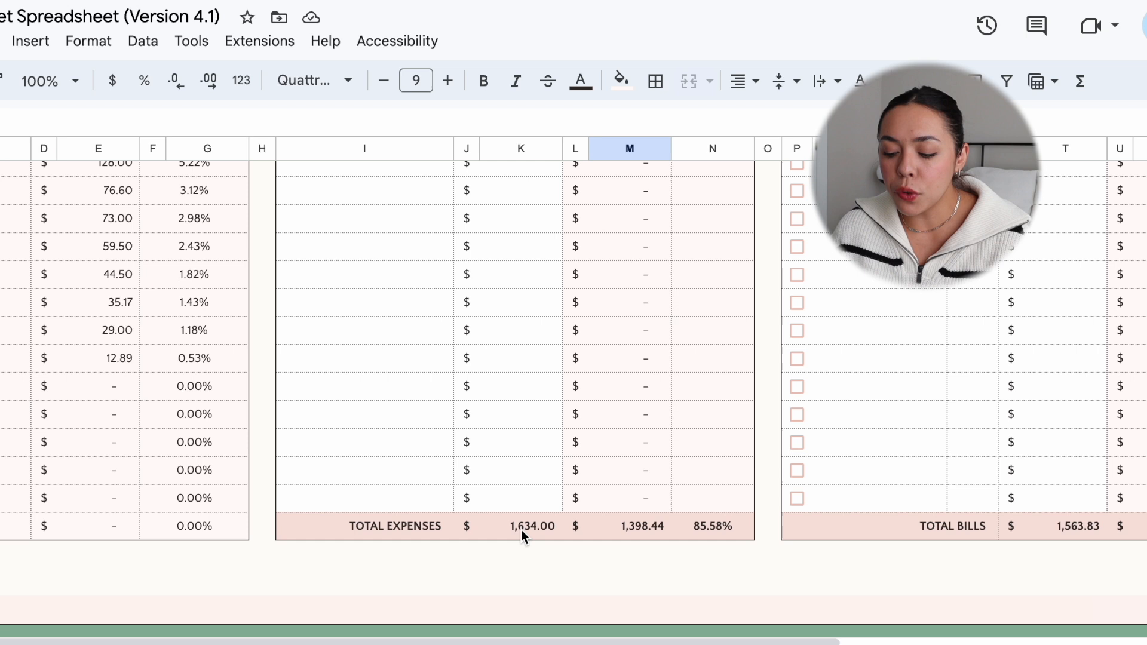
scroll(526, 540, up, 1)
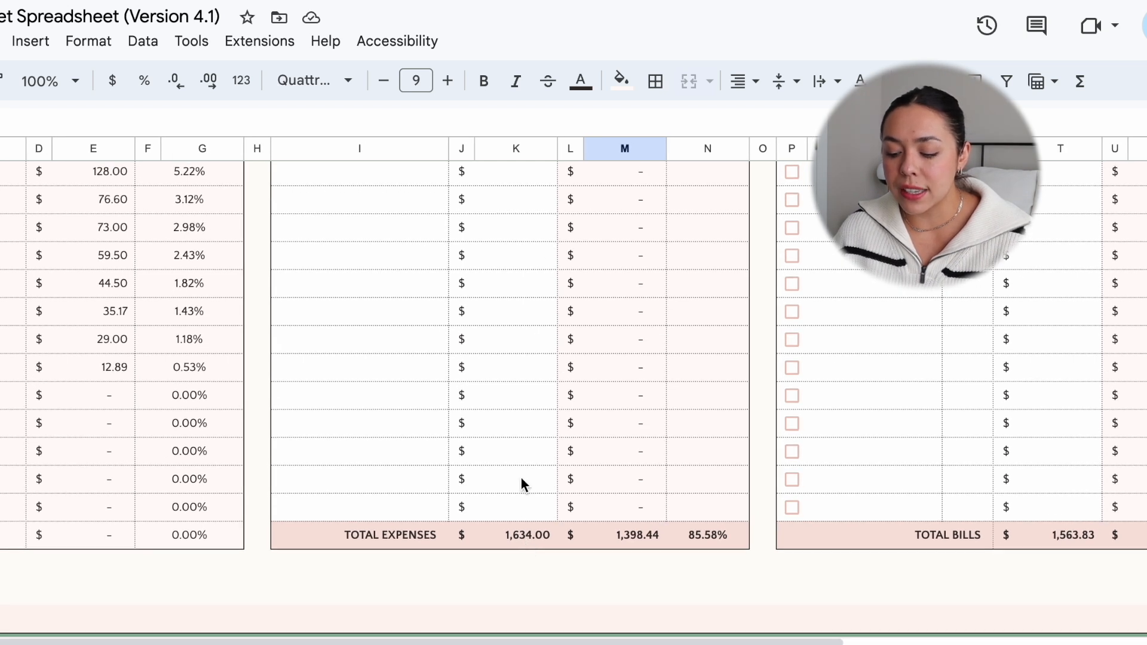
click(522, 542)
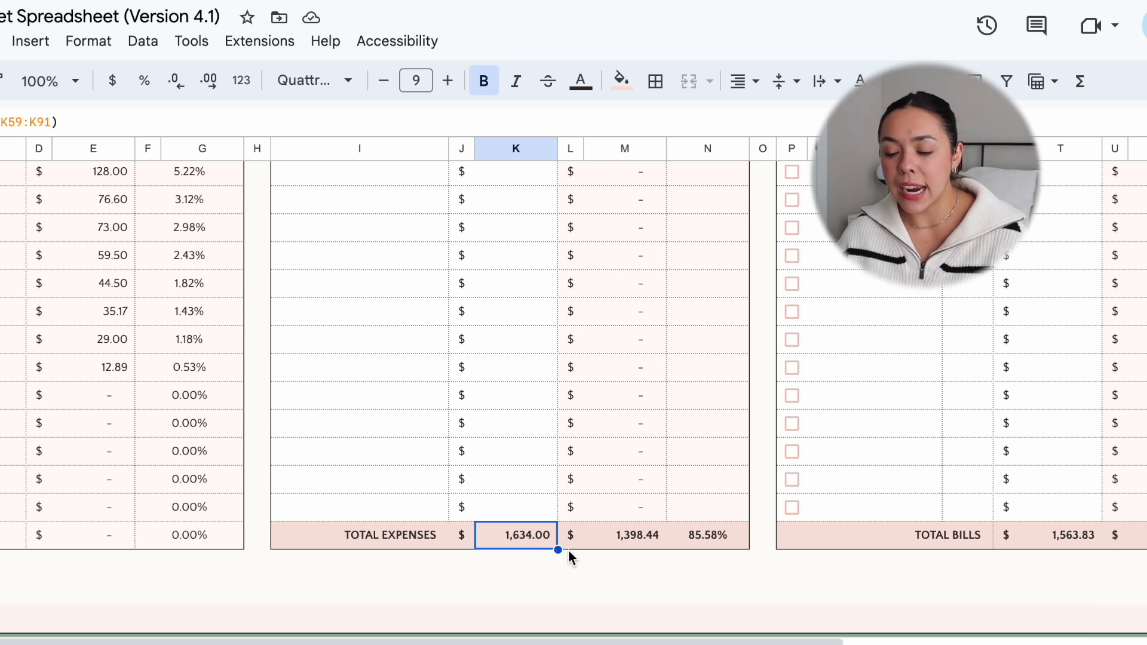
click(593, 543)
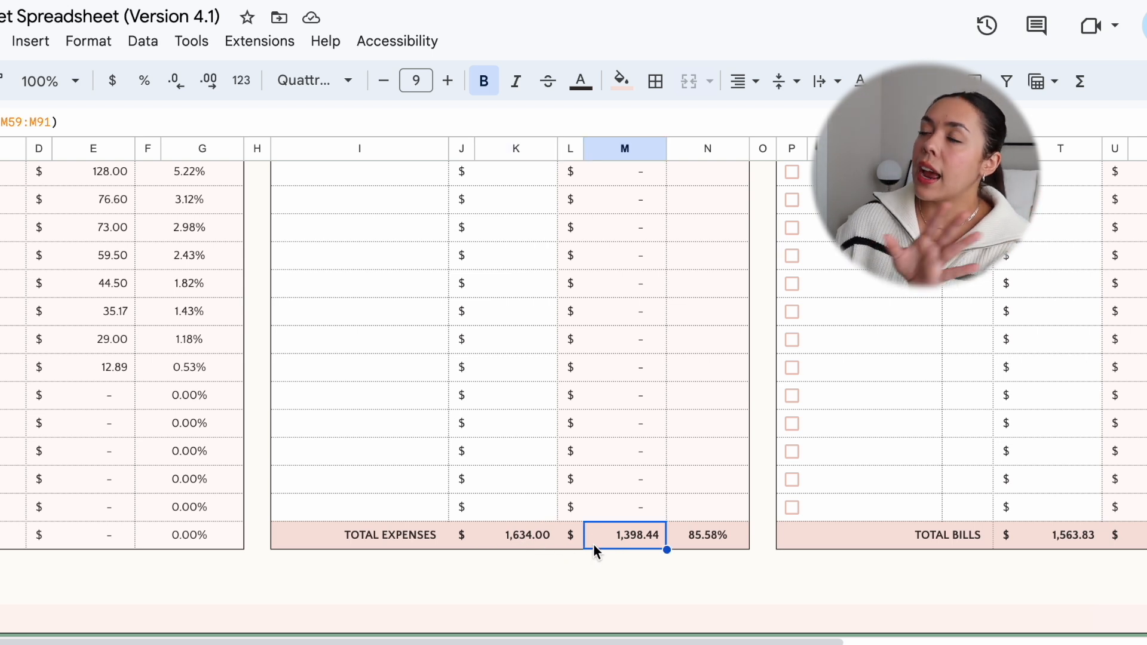
scroll(594, 545, up, 3)
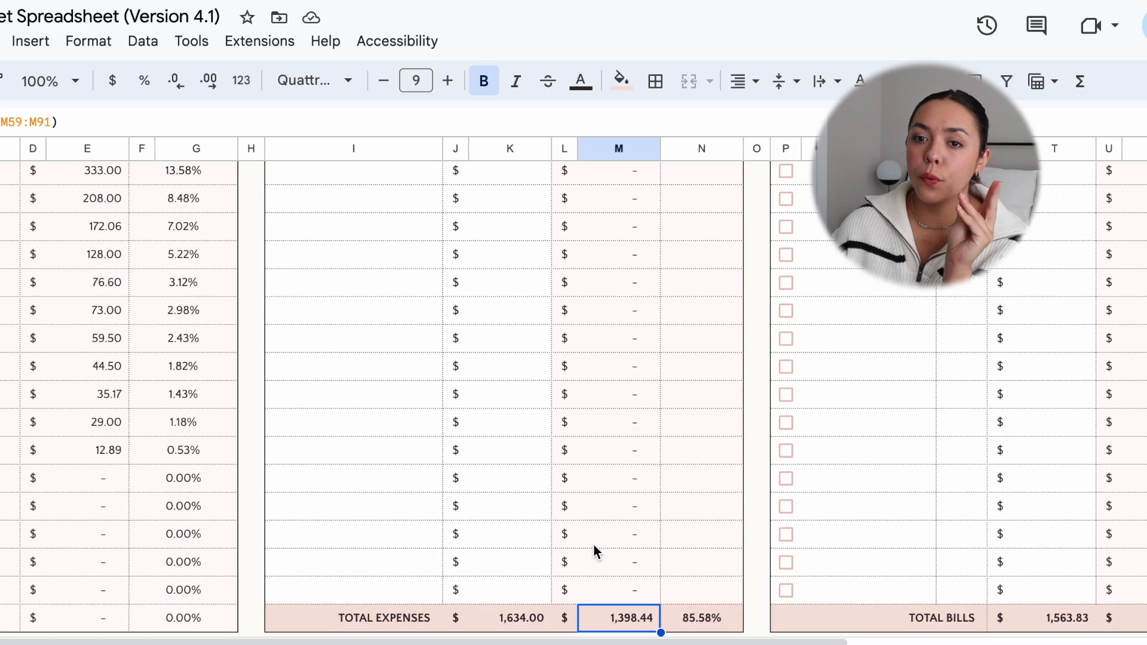
scroll(593, 544, down, 1)
scroll(593, 544, up, 8)
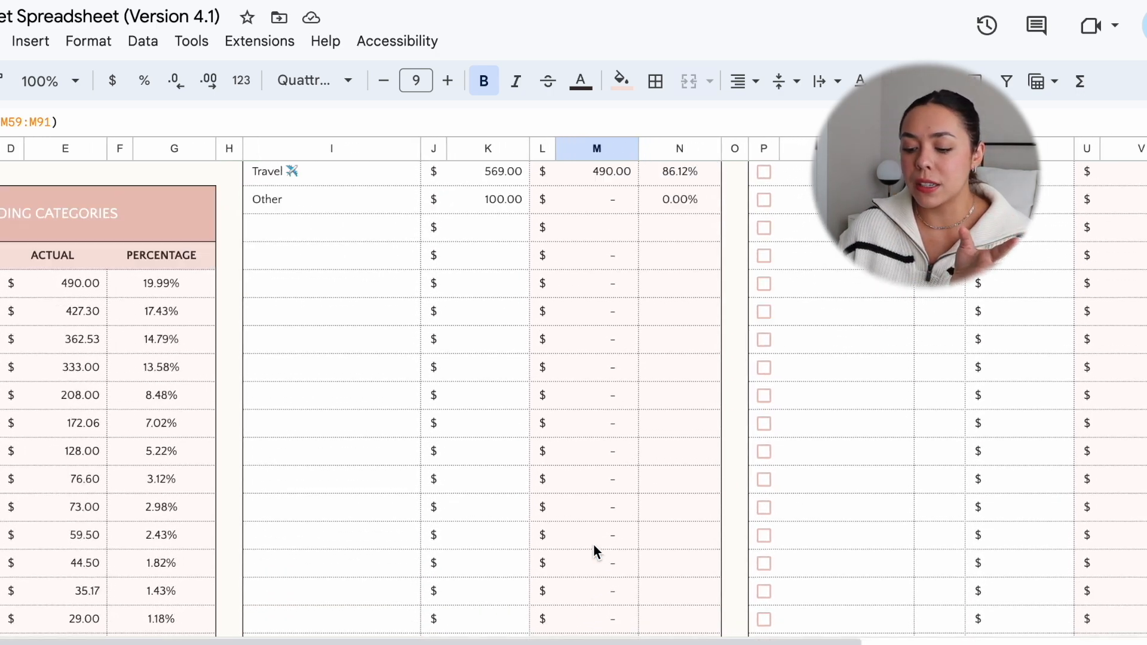
scroll(593, 544, down, 3)
scroll(593, 543, up, 1)
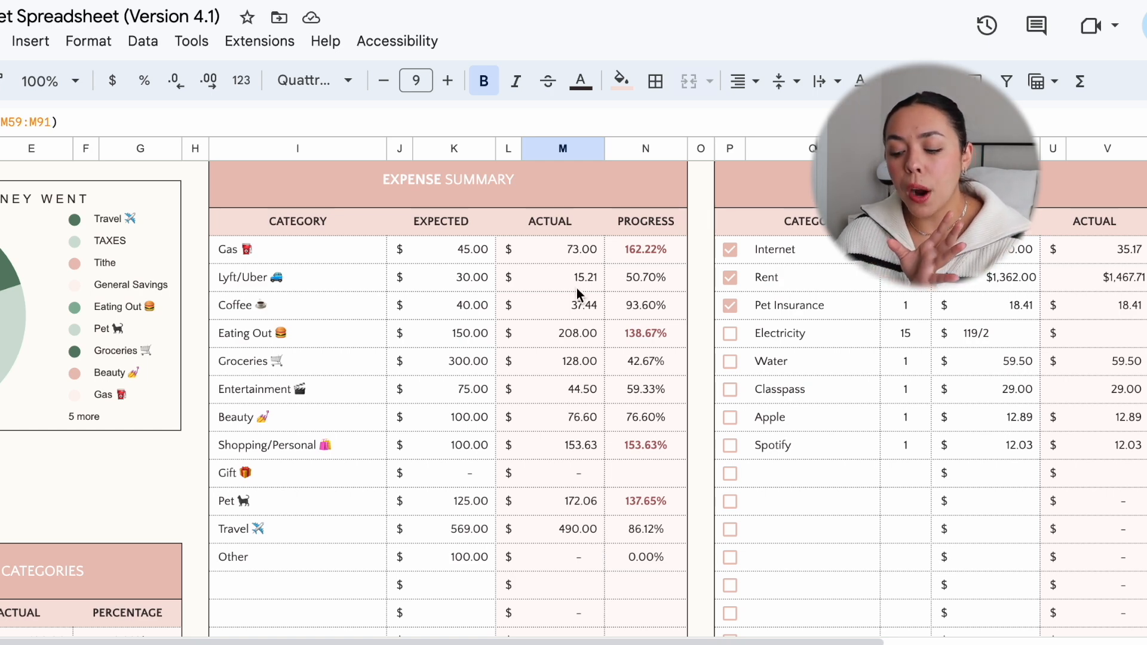
scroll(576, 293, down, 12)
scroll(575, 293, left, 1)
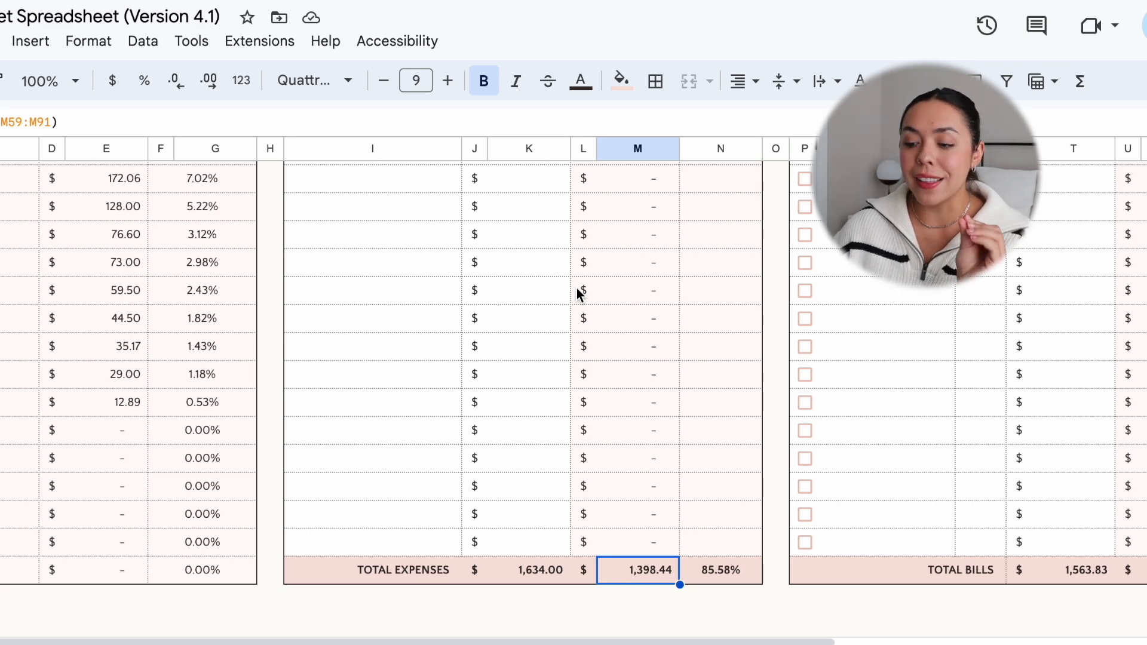
scroll(576, 288, right, 1)
scroll(576, 288, up, 5)
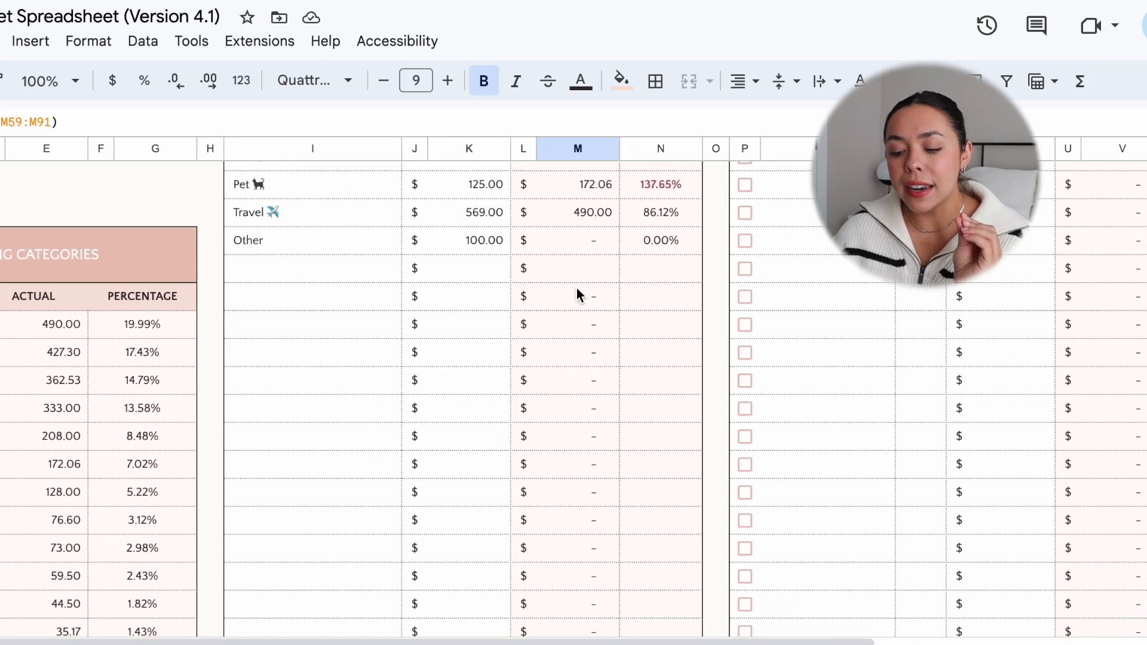
Step: Set the expected amount for Rent in the Bill Tracker to 1467.71
scroll(576, 293, up, 6)
scroll(575, 293, right, 3)
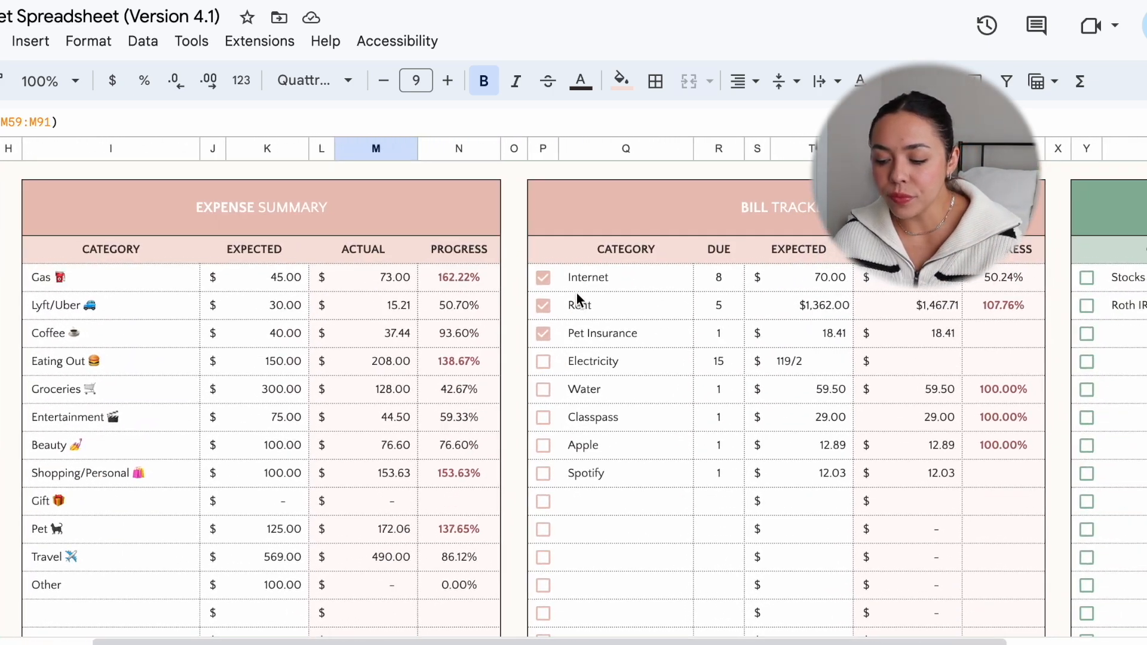
scroll(577, 293, right, 5)
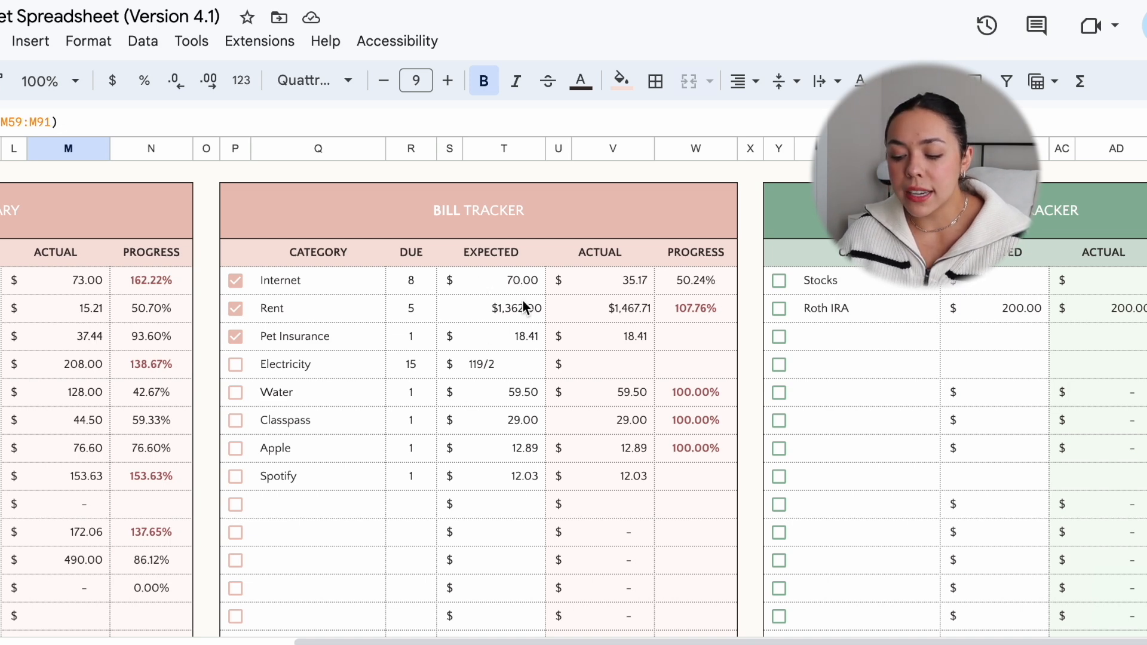
click(636, 315)
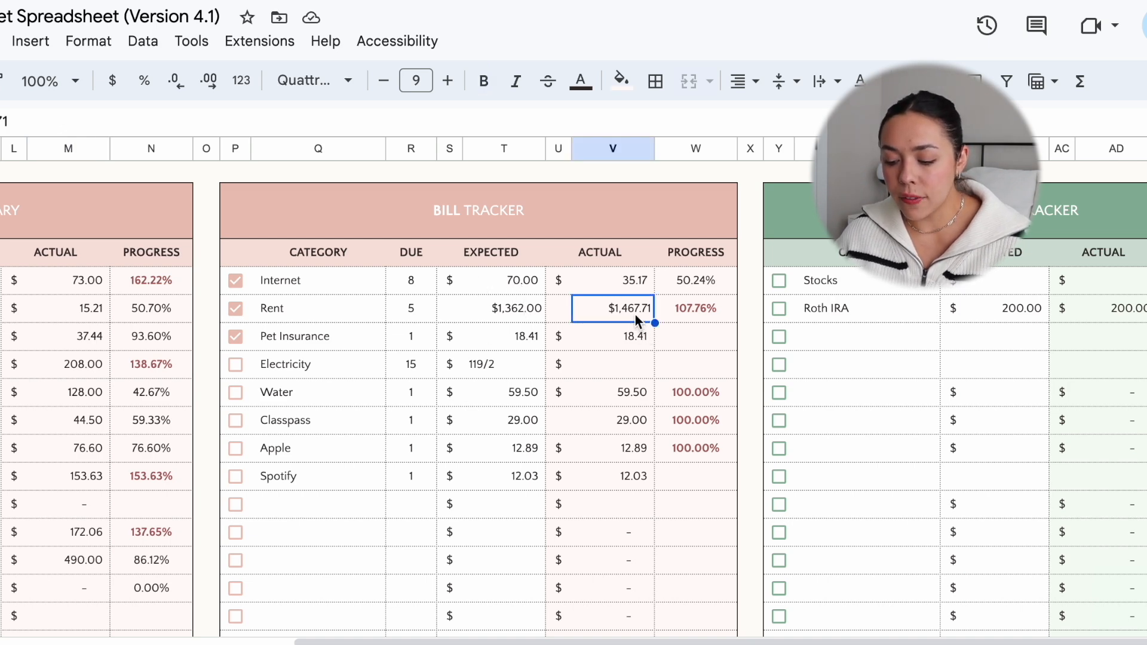
click(494, 314)
text(1,)
text(4)
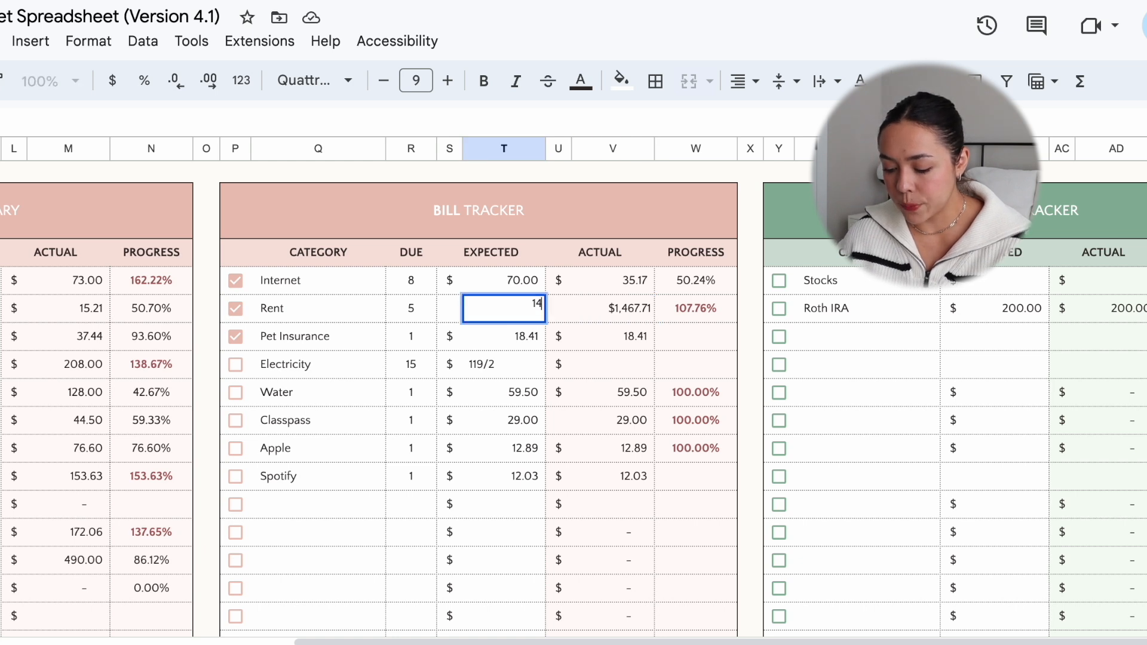
text(67.71)
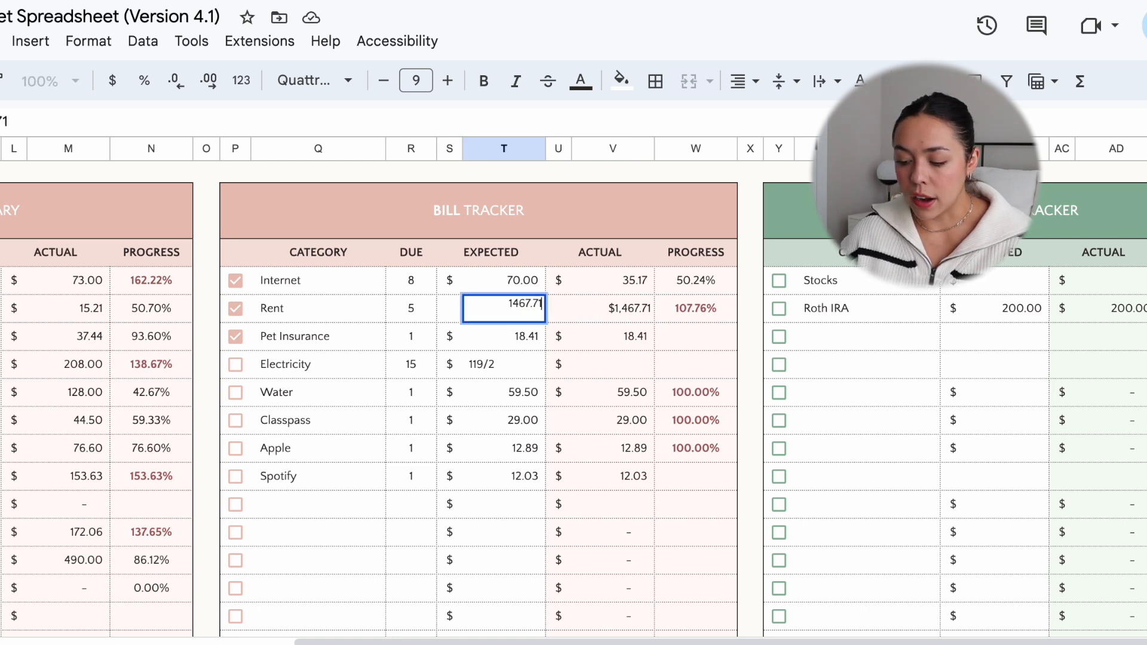
key(Return)
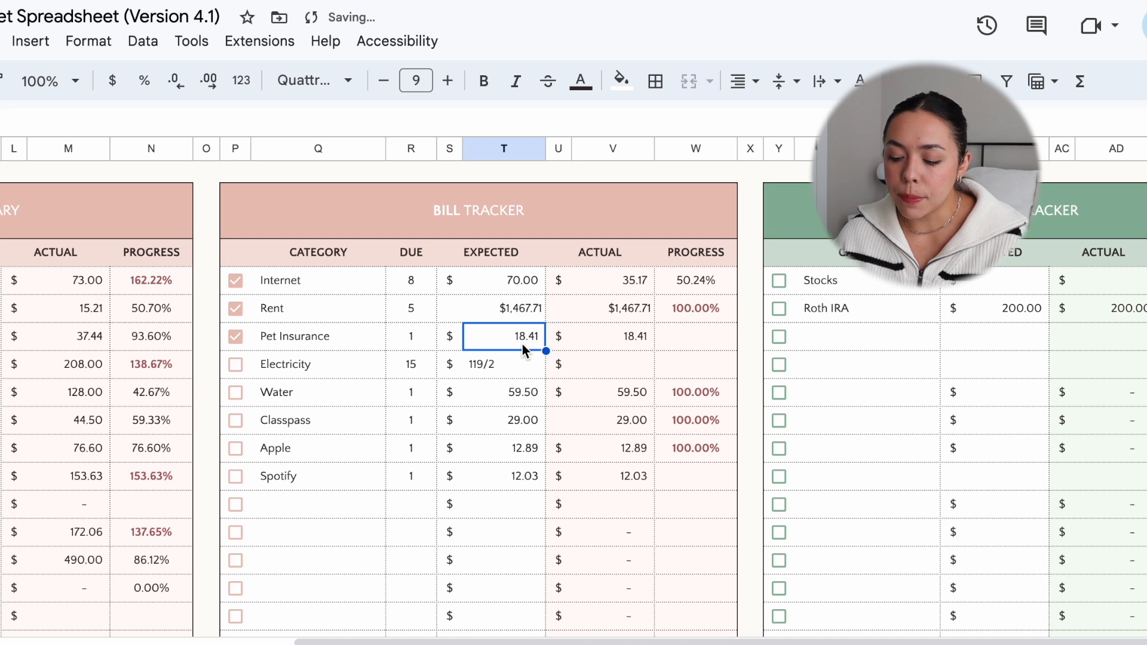
Step: Turn the Electricity expected amount in the Bill Tracker into the formula =119/2
click(516, 375)
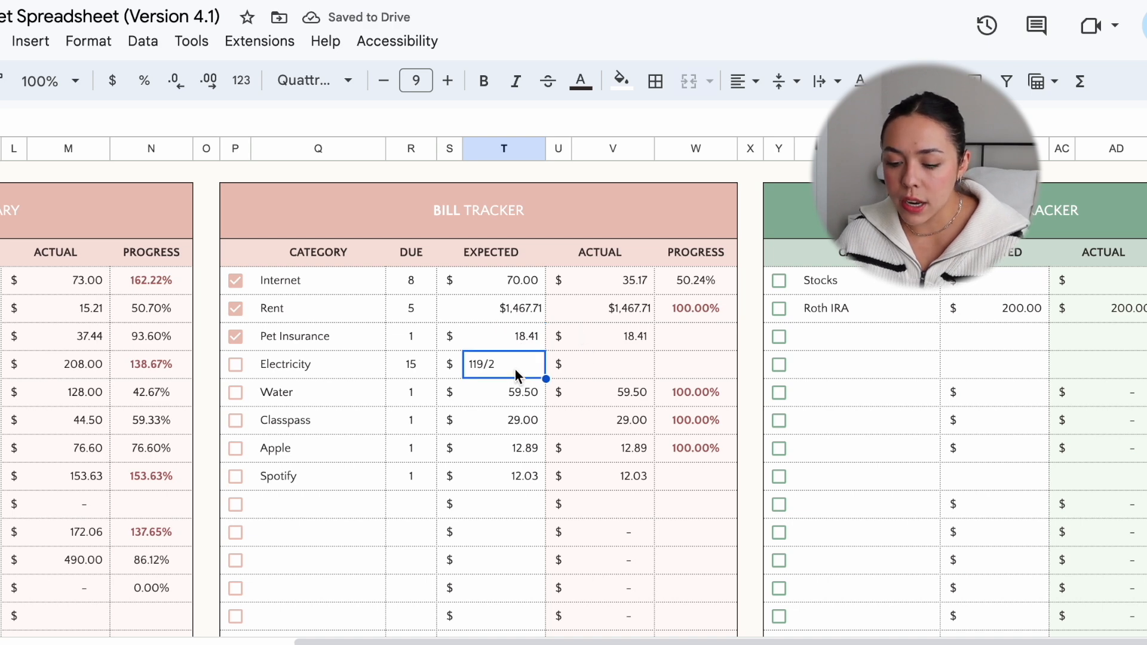
click(1, 122)
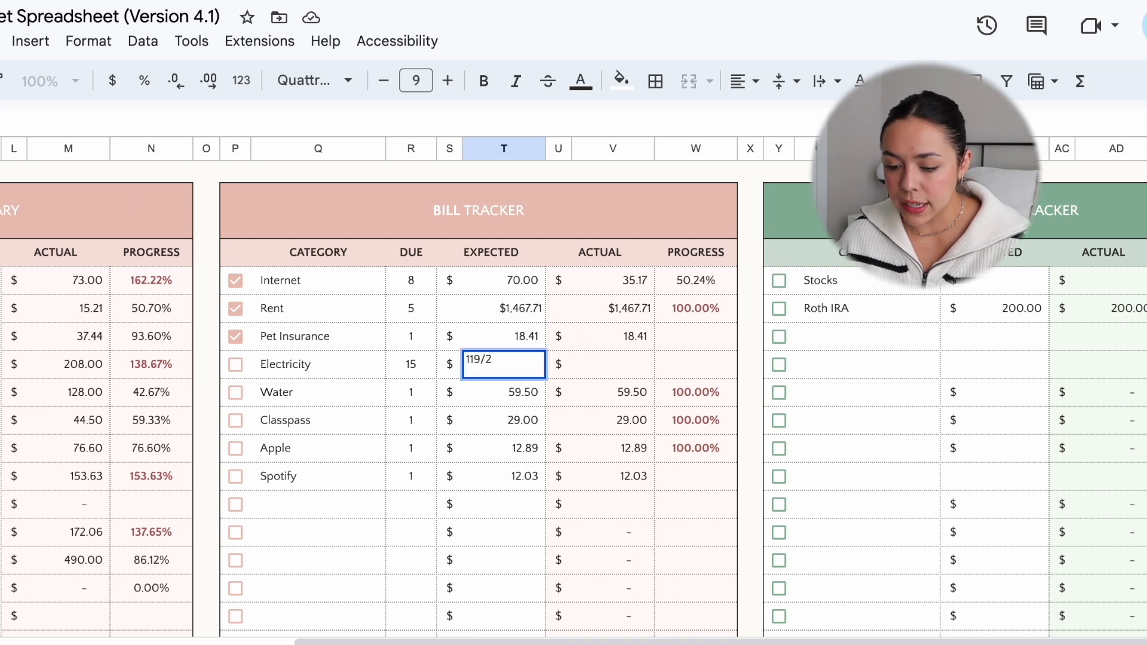
text(=)
key(Return)
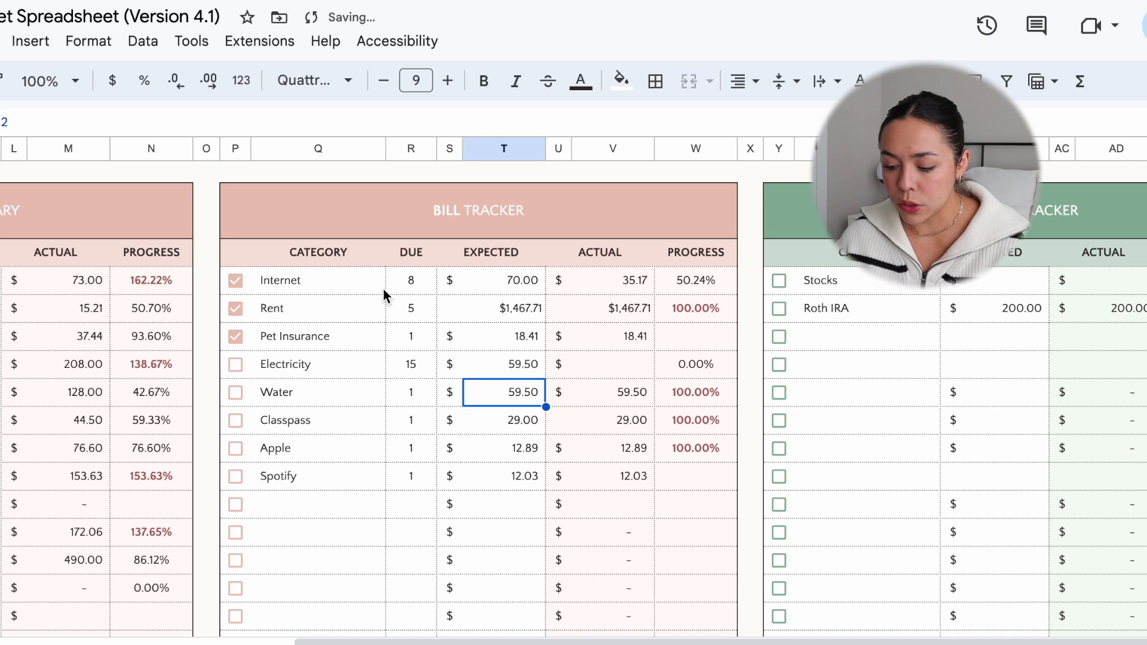
Step: Set the actual amount for Electricity in the Bill Tracker to 59.50 and tick its checkbox
click(578, 373)
text(59.)
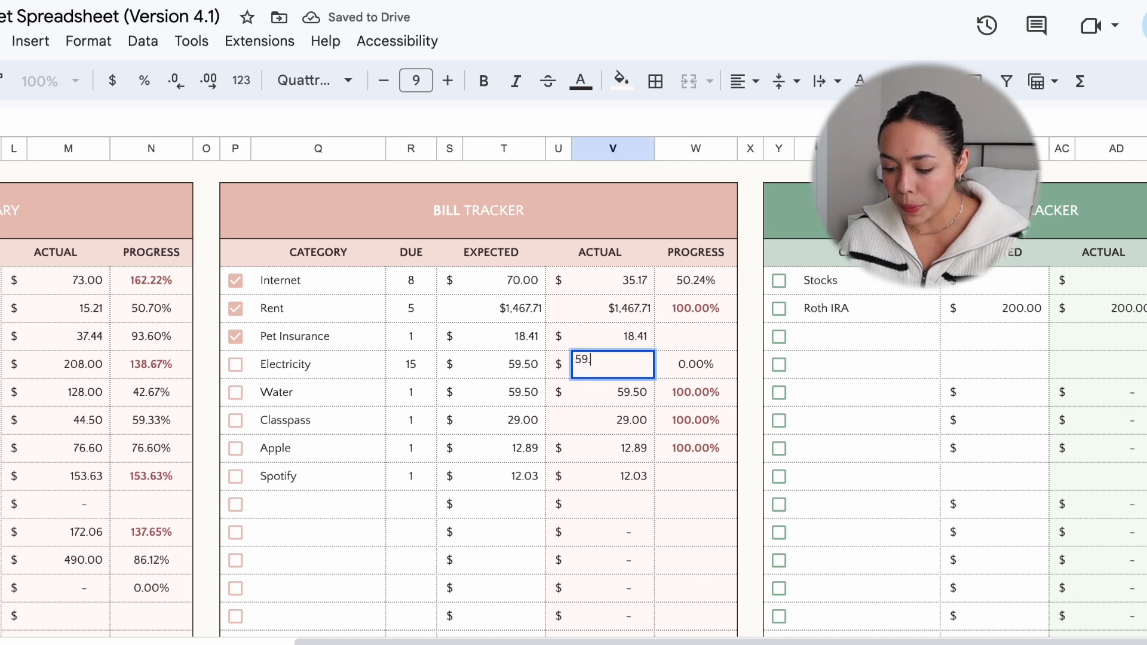
text(50)
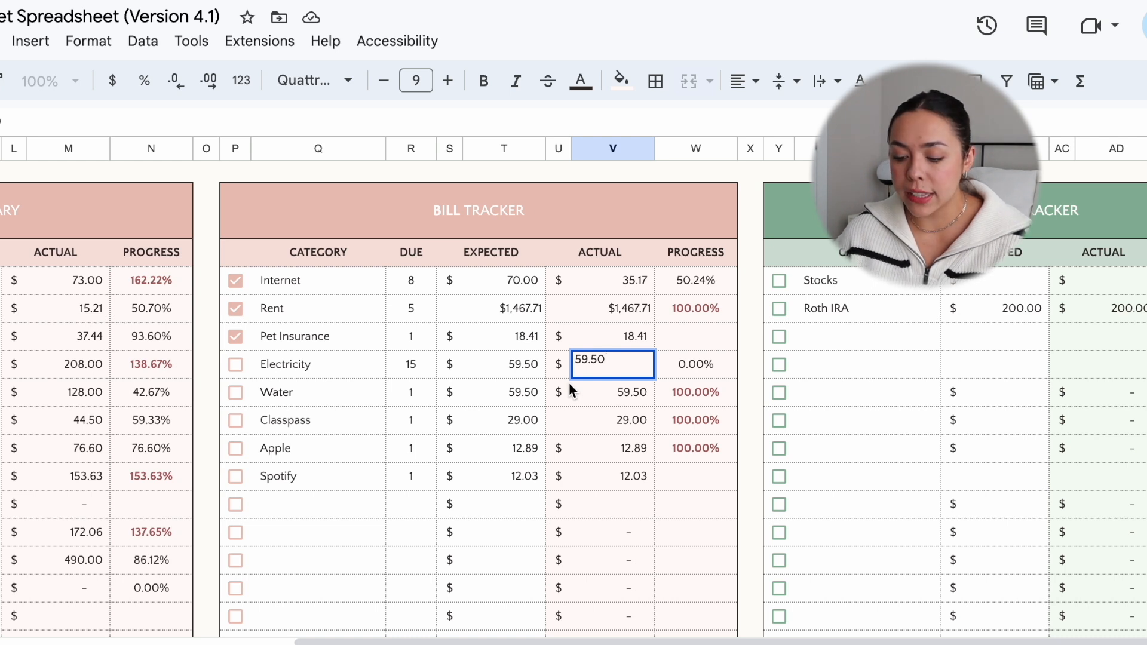
click(236, 365)
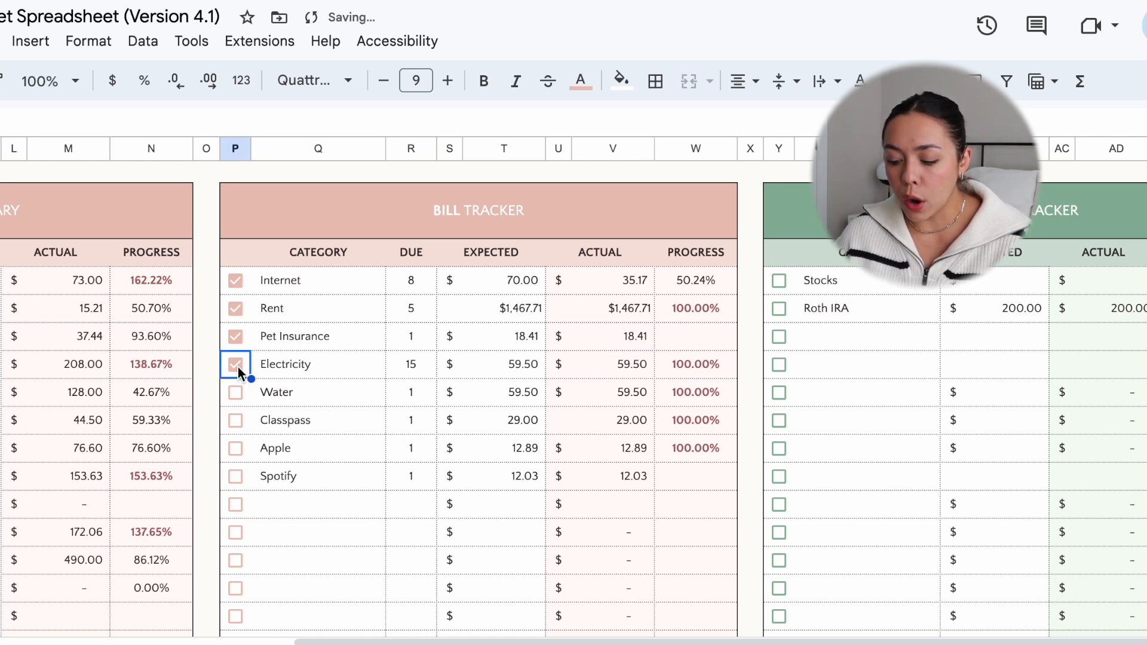
Step: Tick the Water bill's checkbox and set both its expected and actual amounts to 10
click(235, 395)
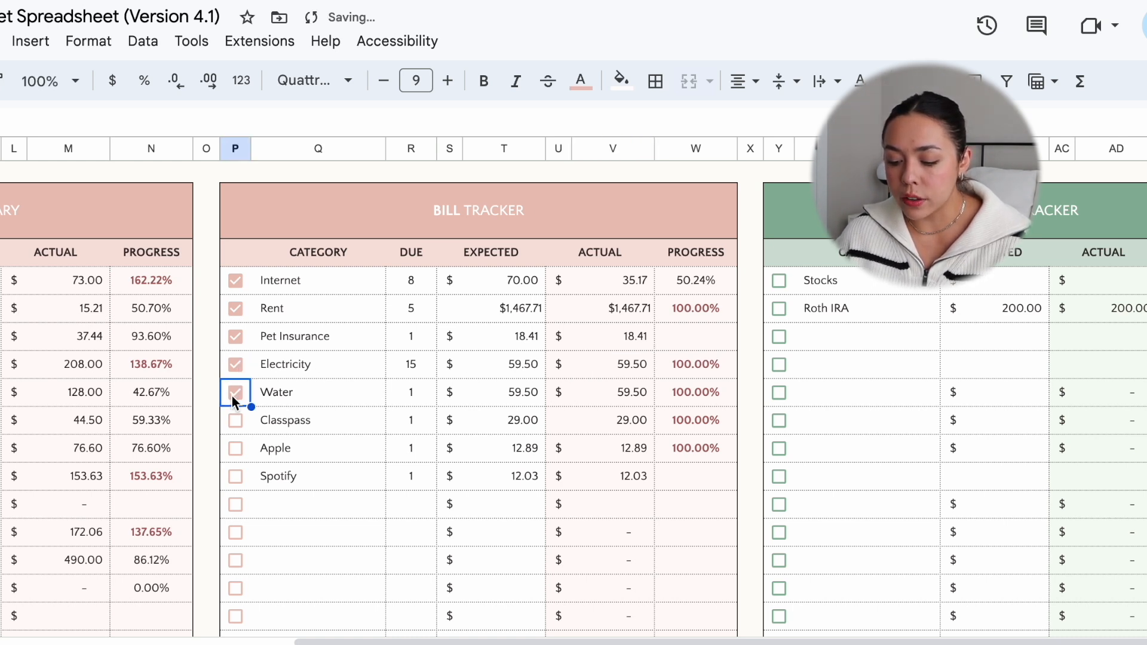
click(496, 396)
text(10)
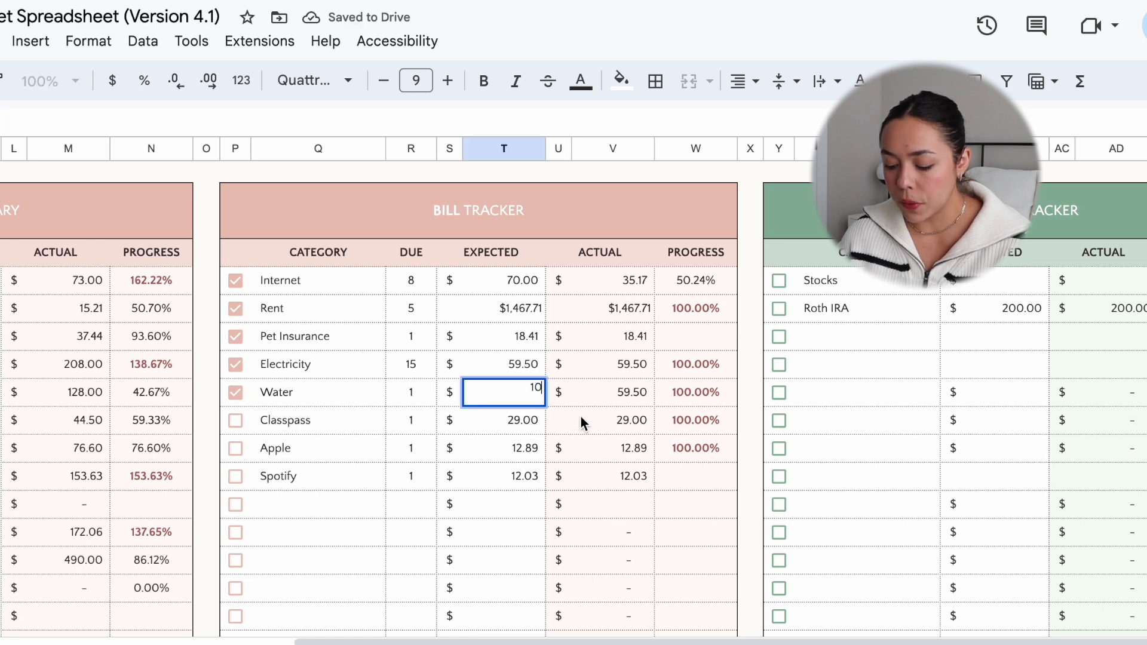
click(613, 404)
text(10)
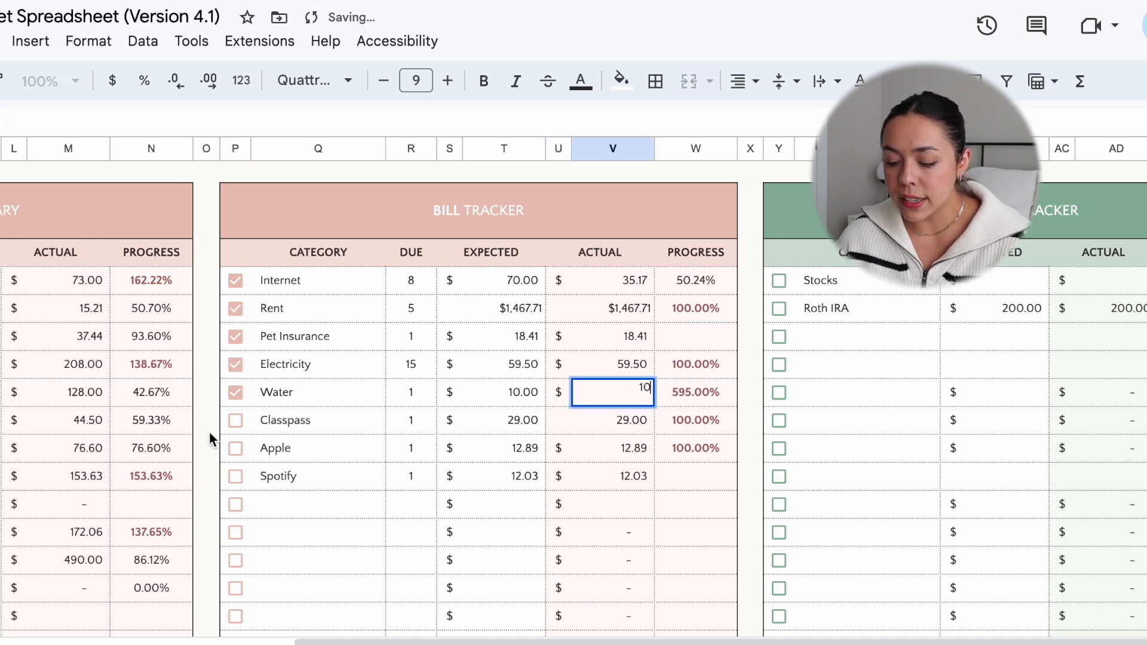
Step: Tick the checkboxes of the Classpass, Apple and Spotify bills in the Bill Tracker
click(235, 420)
click(235, 448)
click(234, 476)
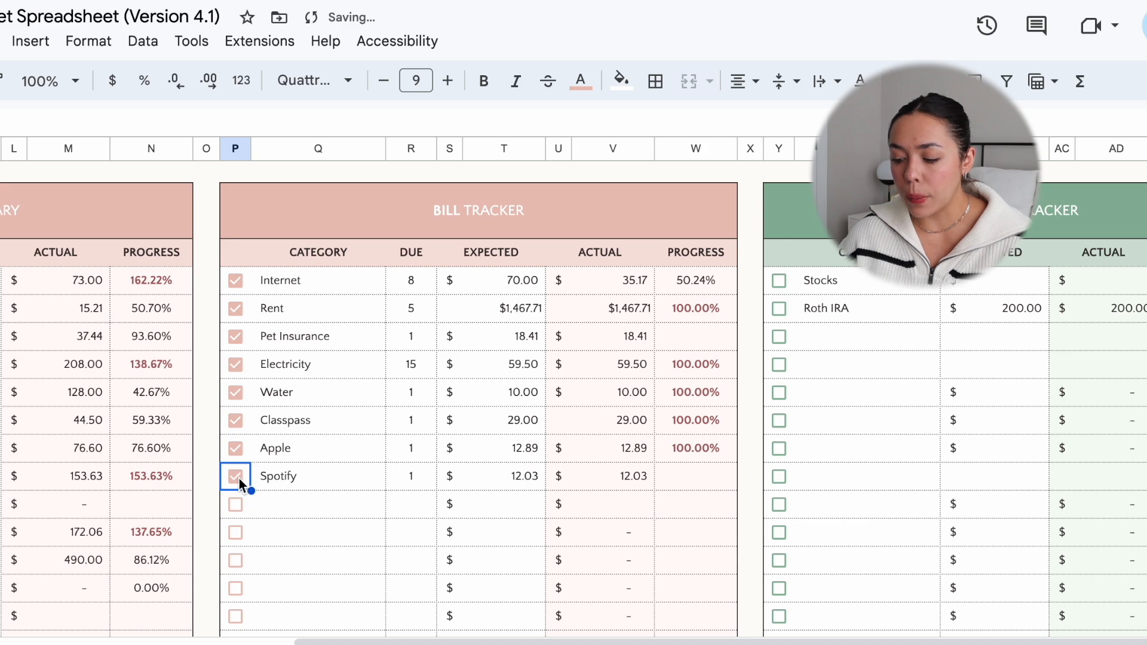
Step: Enter 200 as the actual amount for Student Loans in the Debt Payment Tracker
scroll(239, 479, up, 1)
scroll(239, 478, right, 1)
scroll(635, 329, up, 5)
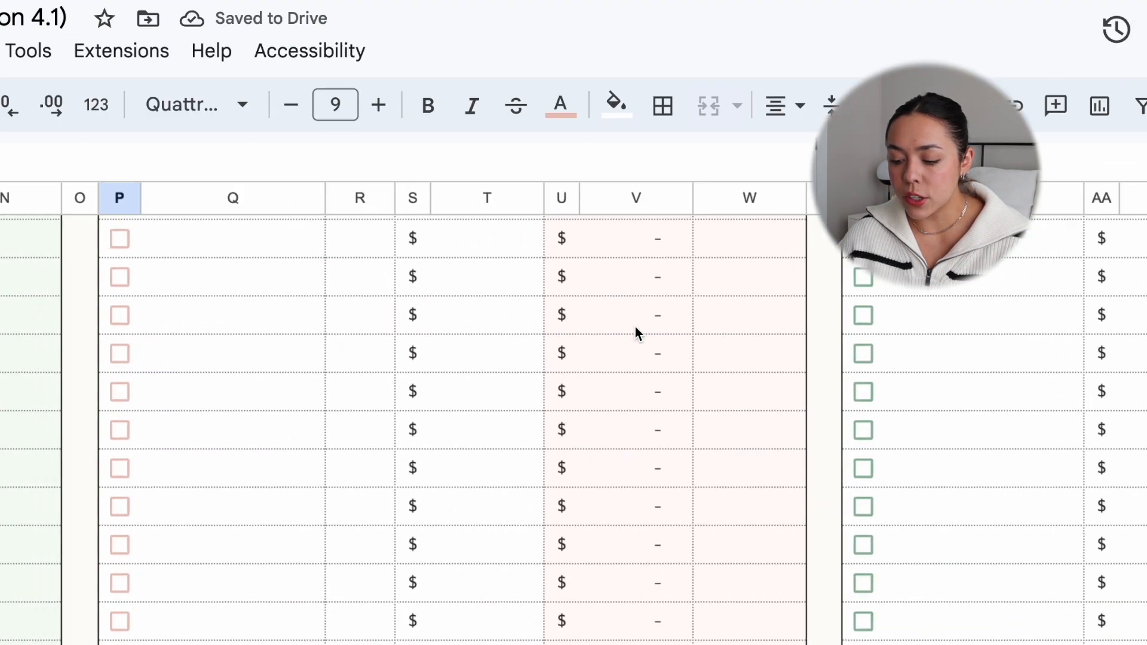
scroll(634, 328, up, 6)
scroll(635, 328, left, 1)
scroll(634, 327, right, 2)
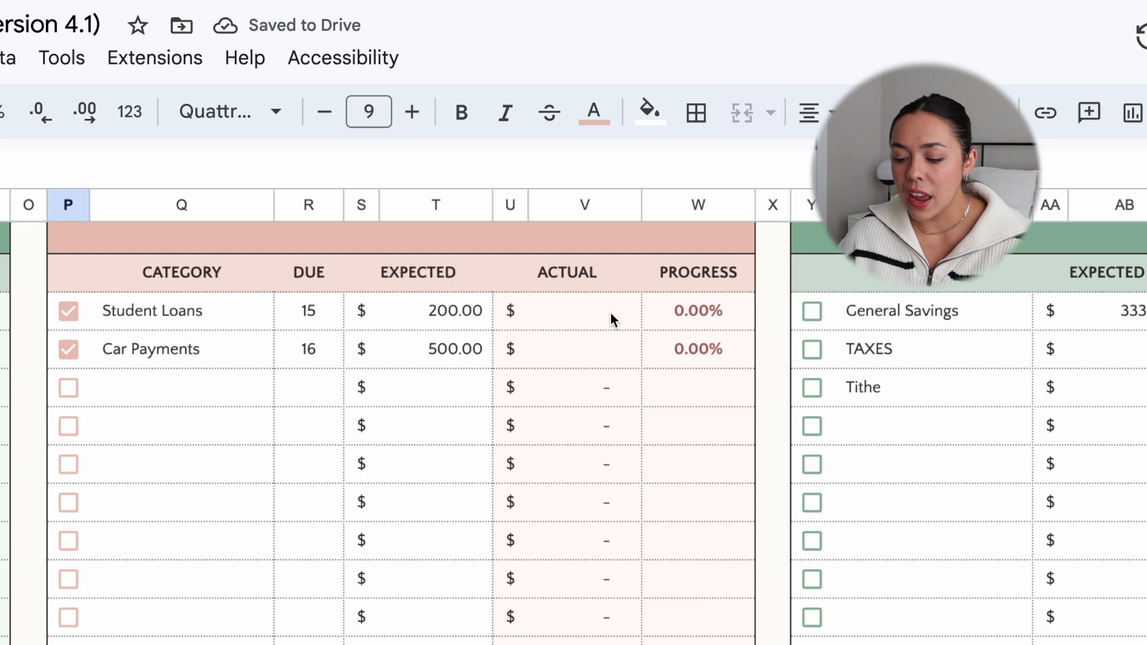
scroll(522, 443, up, 2)
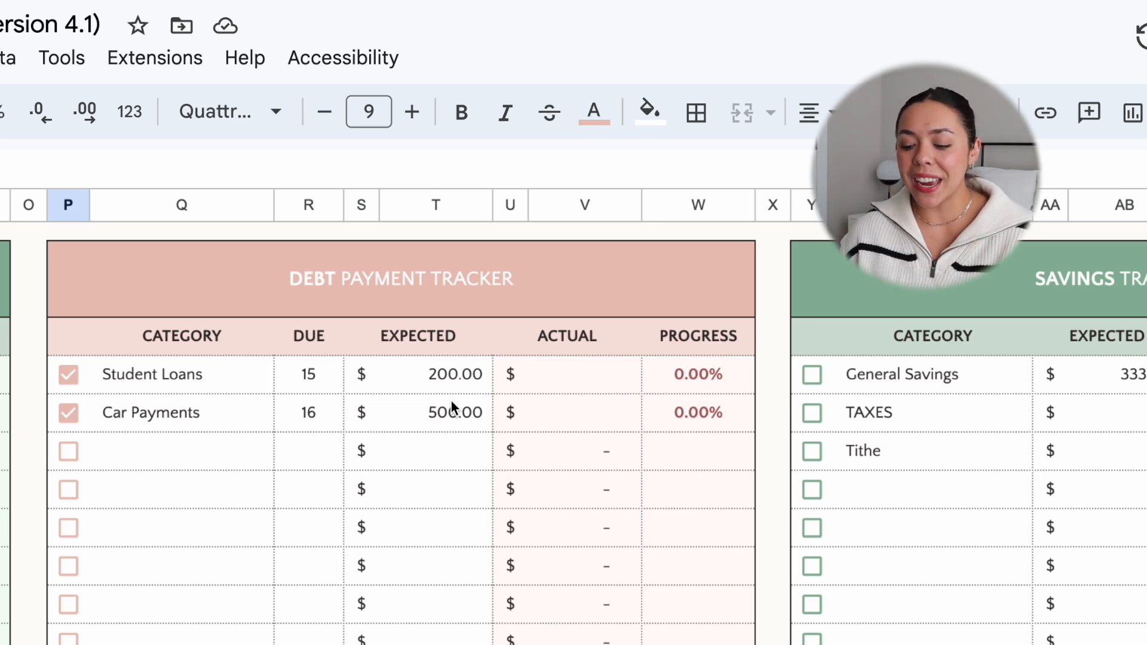
click(546, 374)
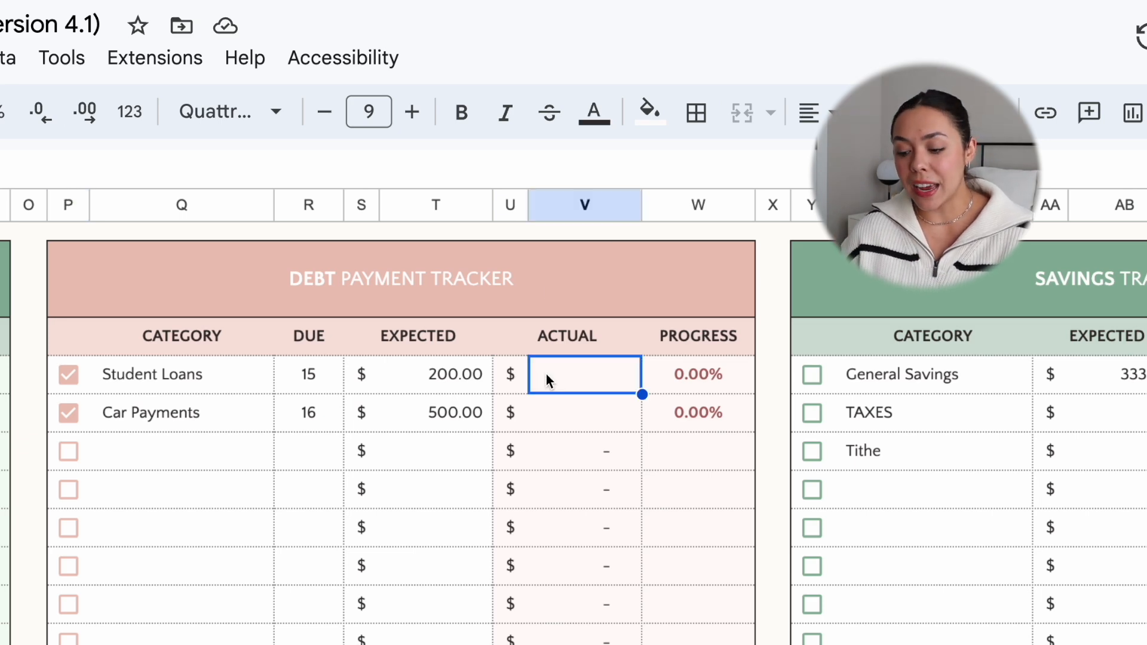
text(200)
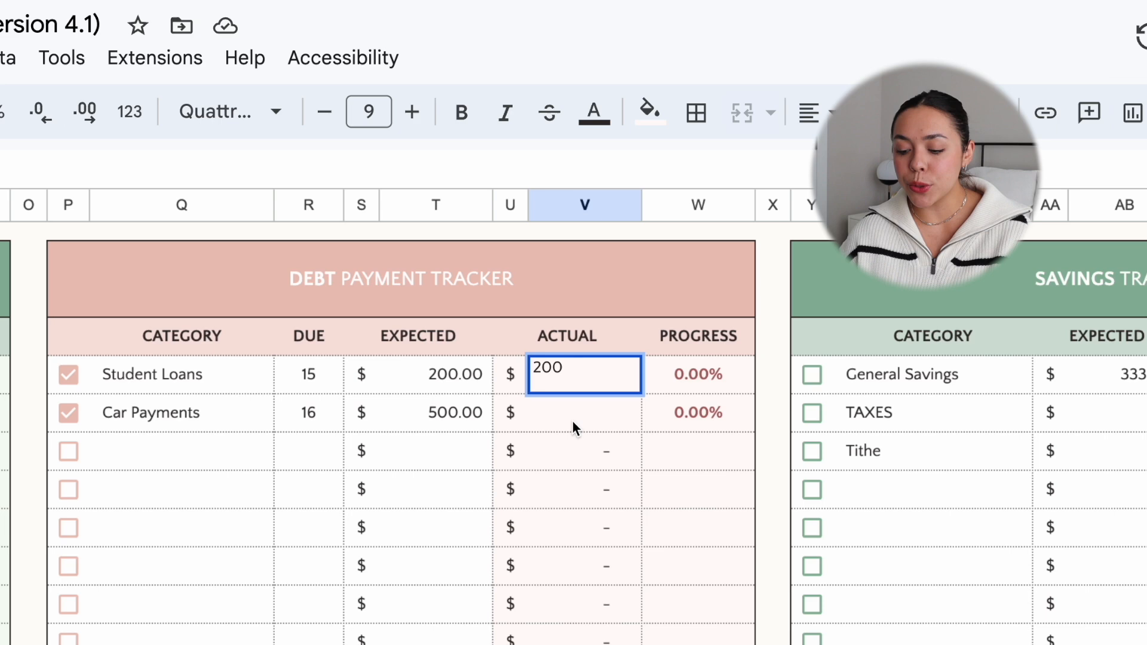
key(Return)
Step: Enter 500 as the actual amount for Car Payments in the Debt Payment Tracker
text(590)
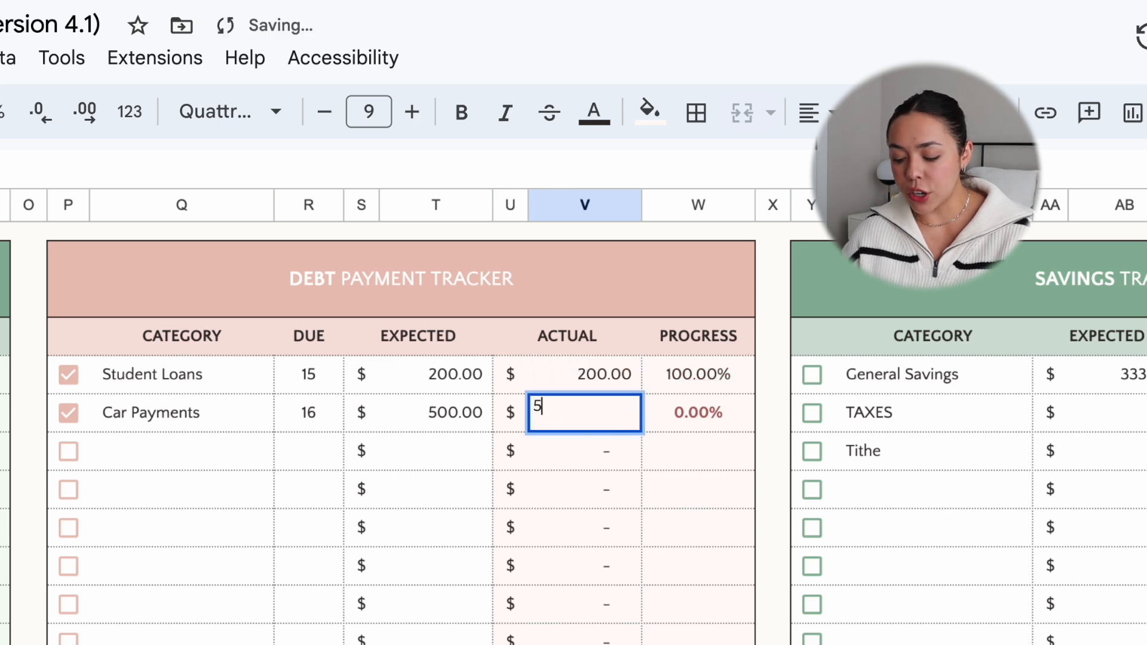
key(BackSpace)
key(BackSpace)
text(00)
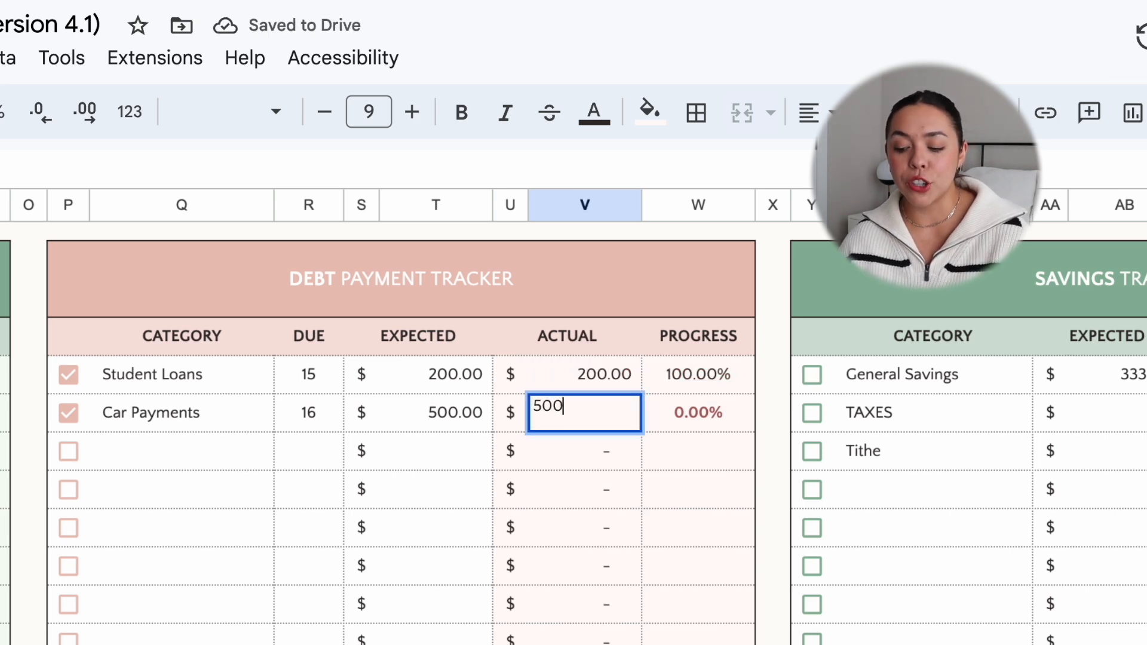
click(557, 515)
Step: Choose SEPTEMBER as the month in the budget sheet's large title cell
scroll(557, 512, right, 3)
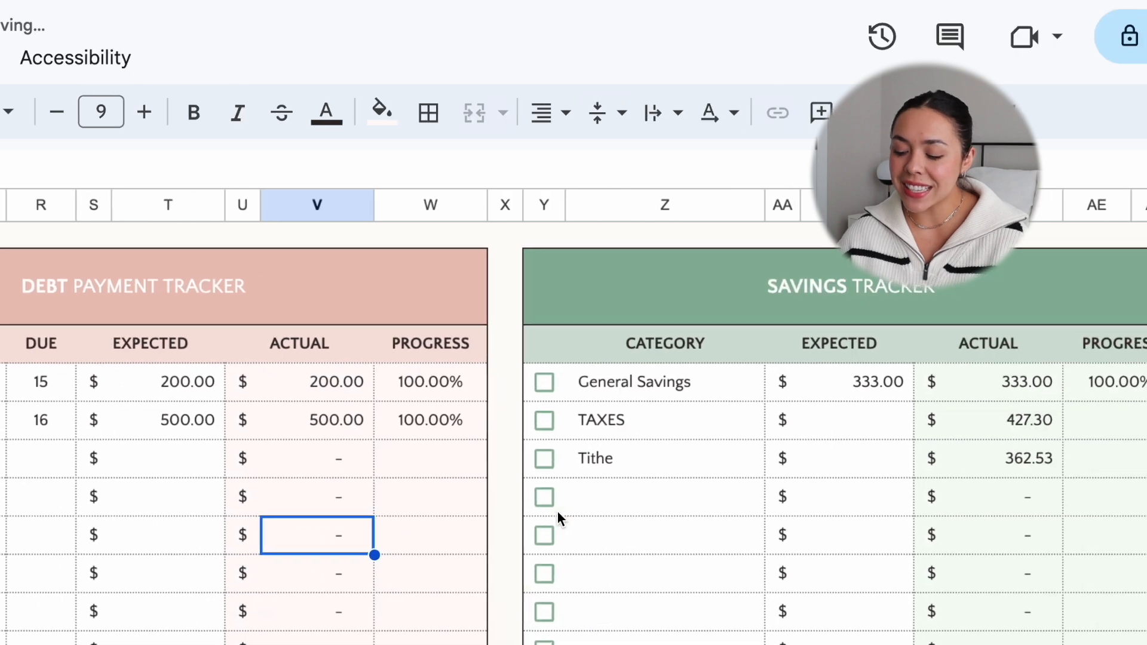
scroll(557, 512, left, 4)
scroll(557, 512, up, 2)
scroll(559, 515, up, 5)
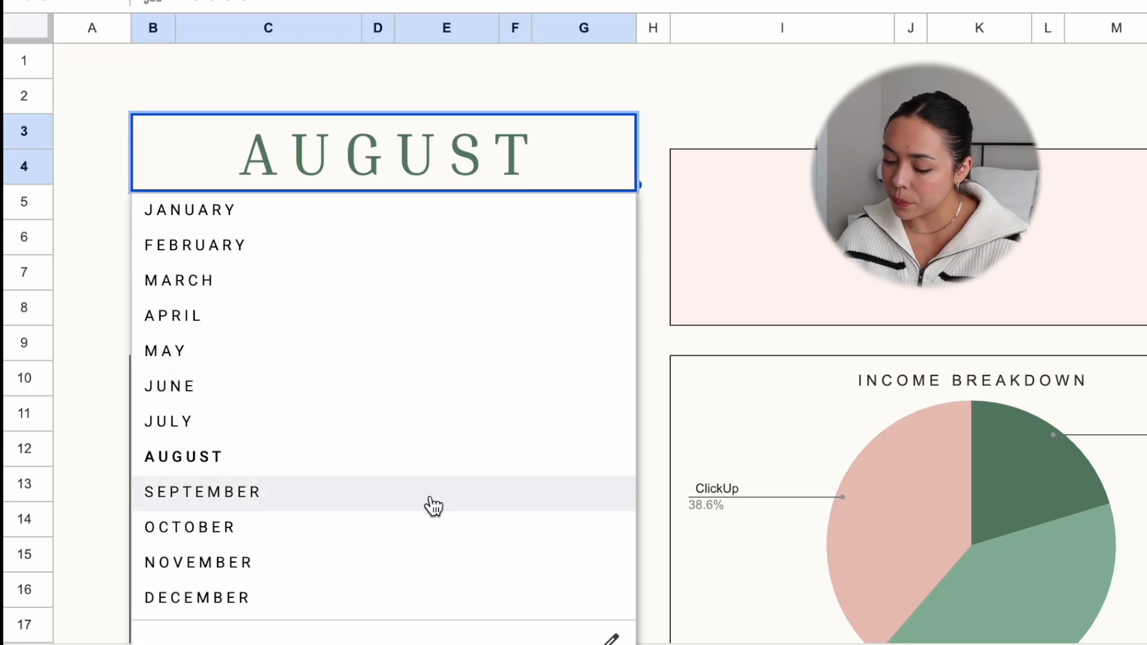
click(436, 507)
Step: Clear the actual amounts of all Expense Summary categories from Gas through Other on the September sheet
scroll(167, 517, down, 10)
scroll(167, 517, right, 2)
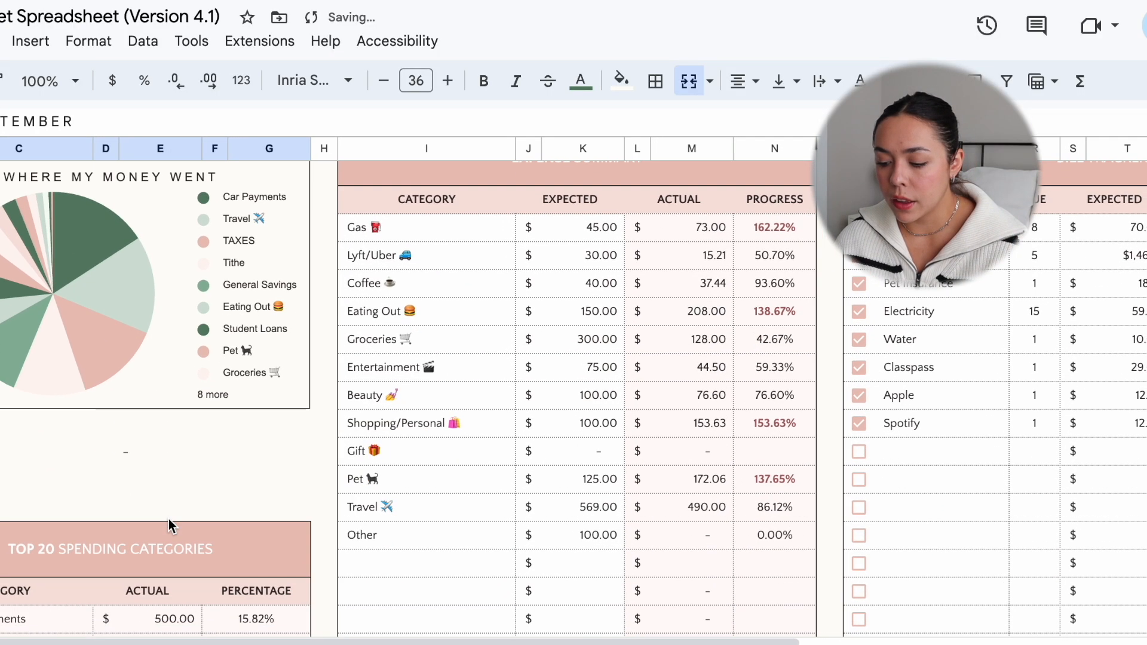
drag(636, 215, 636, 335)
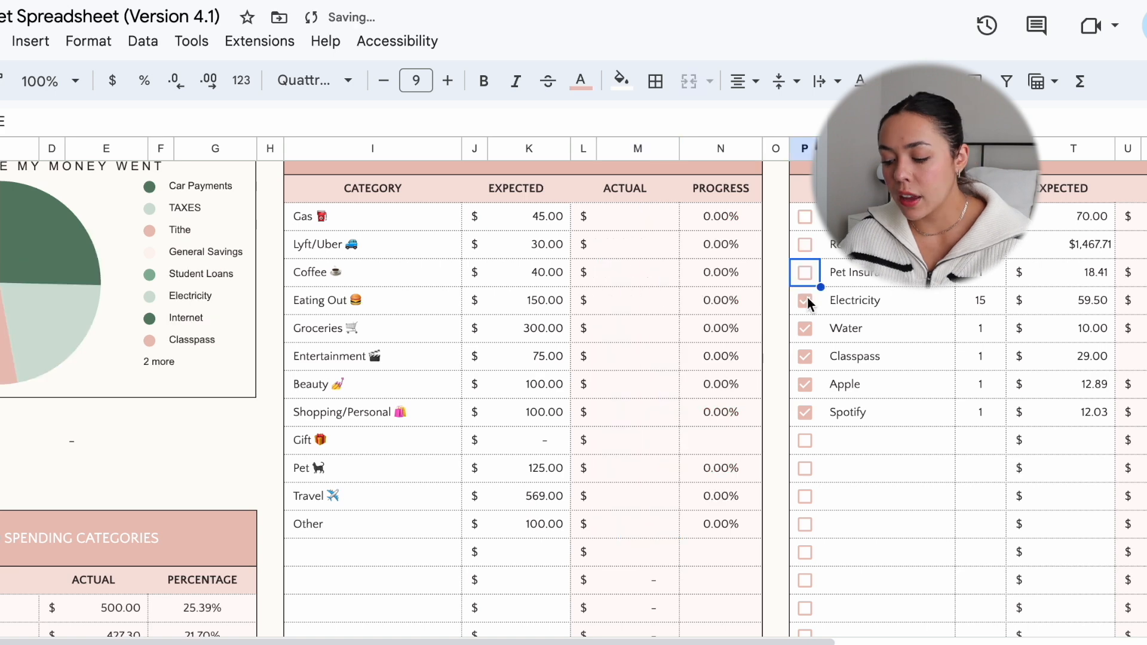
Step: Untick the checkboxes of all bills in the September Bill Tracker, from Internet through Spotify
click(807, 301)
click(806, 328)
click(806, 356)
click(806, 384)
click(806, 412)
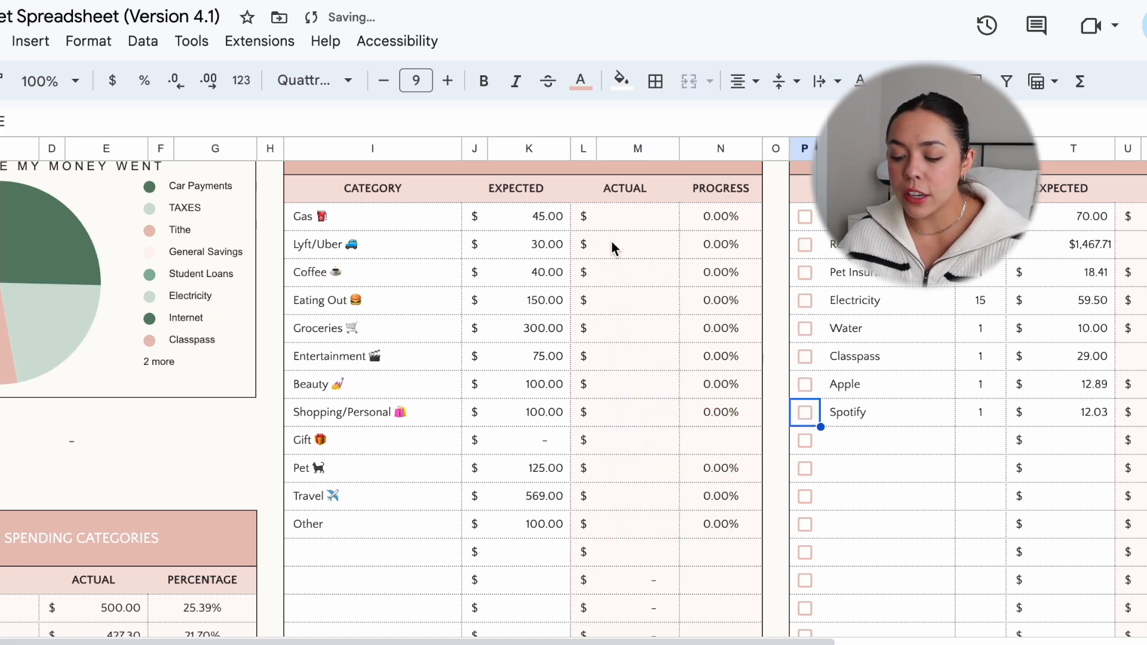
Step: Go over the September expected amounts in the Expense Summary and set the one for Coffee to 60
drag(554, 217, 554, 515)
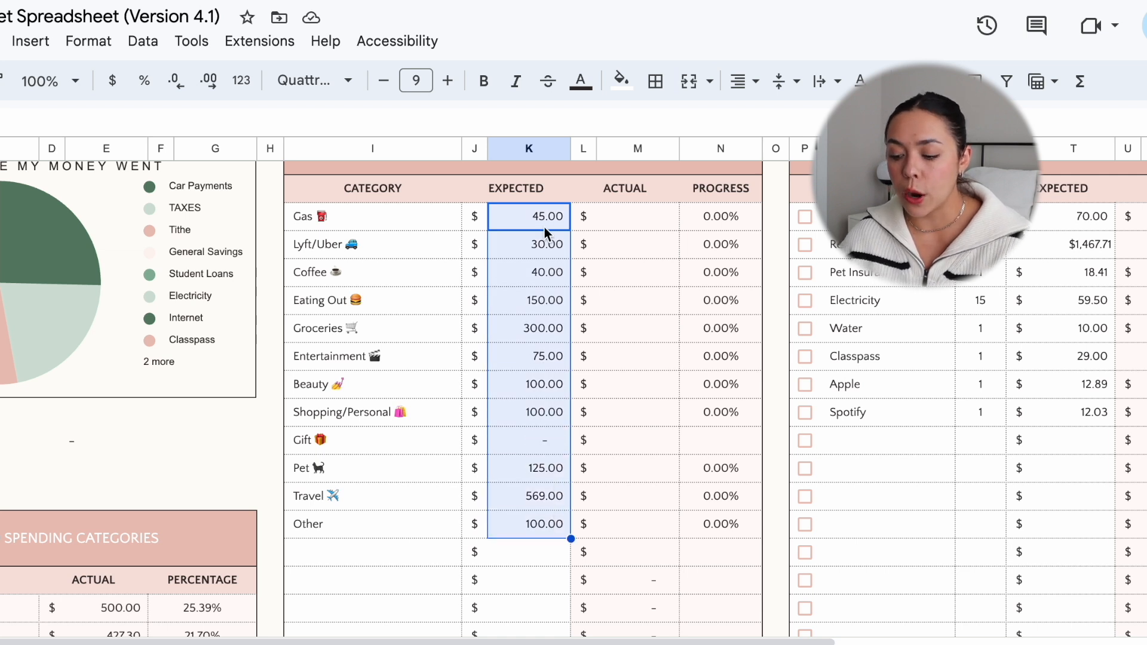
click(657, 213)
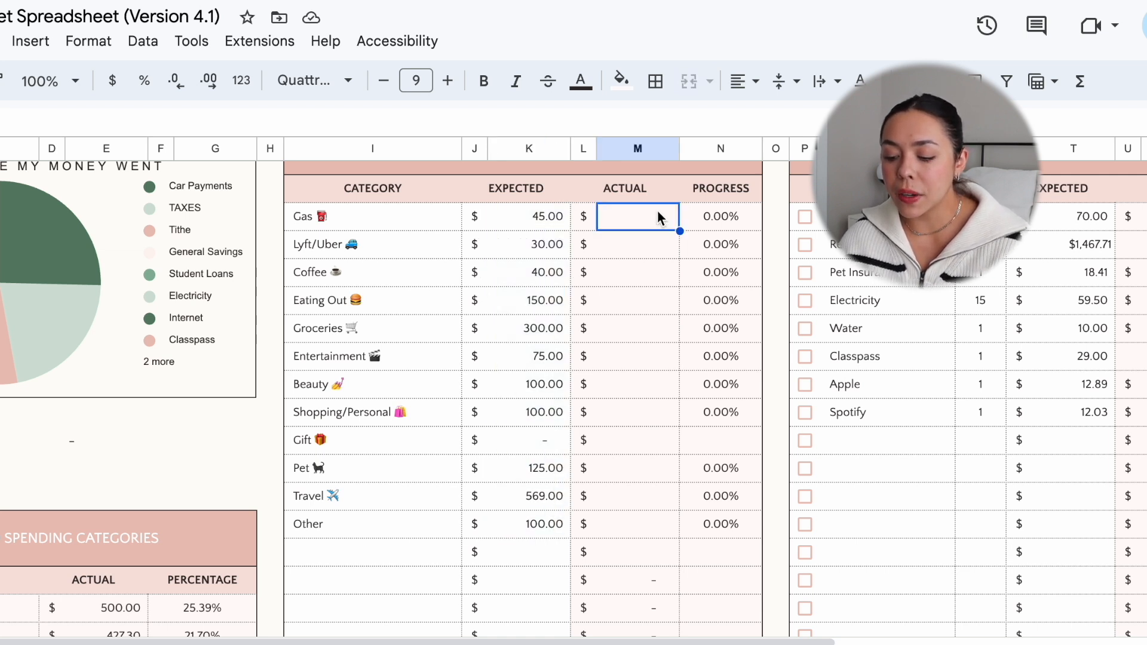
click(540, 219)
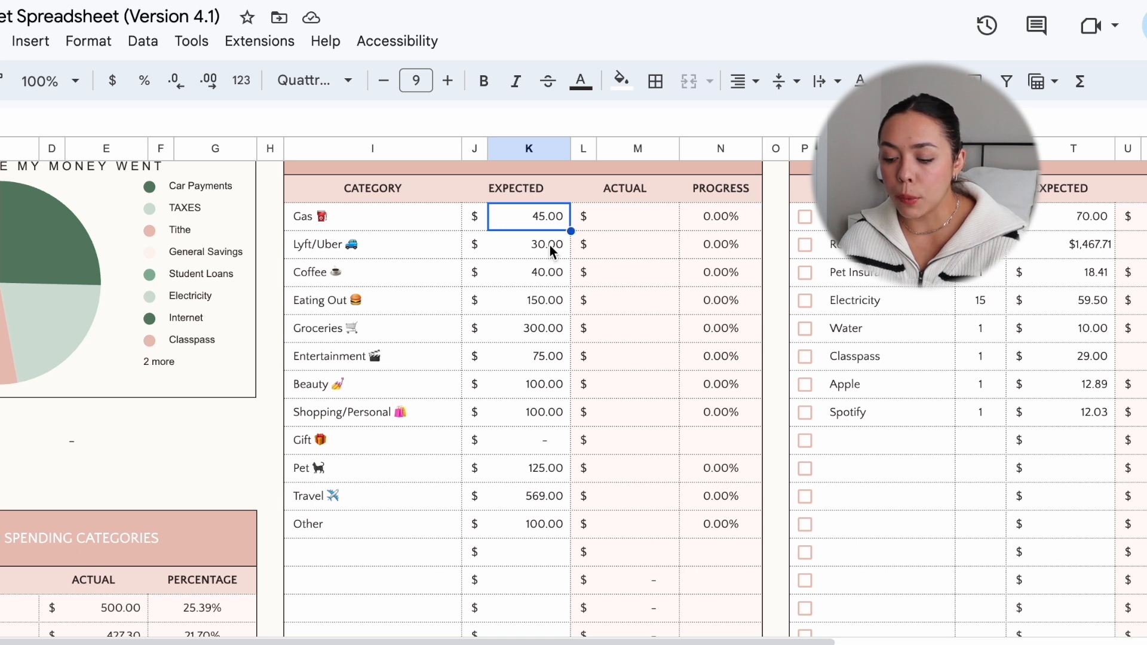
click(549, 245)
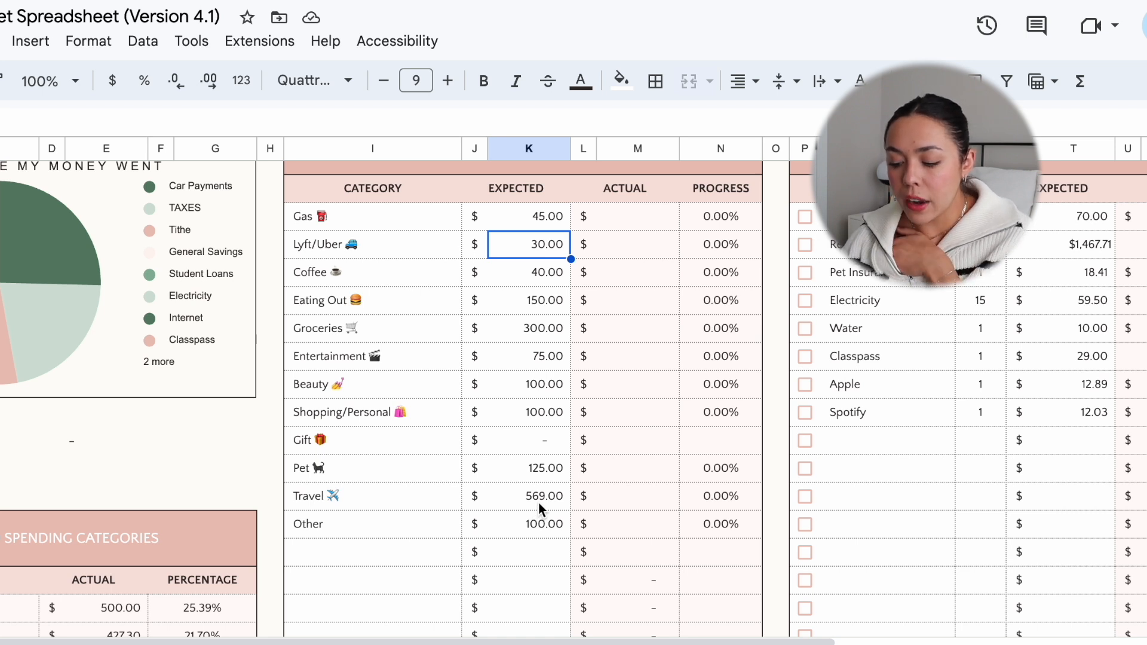
click(522, 276)
text(60)
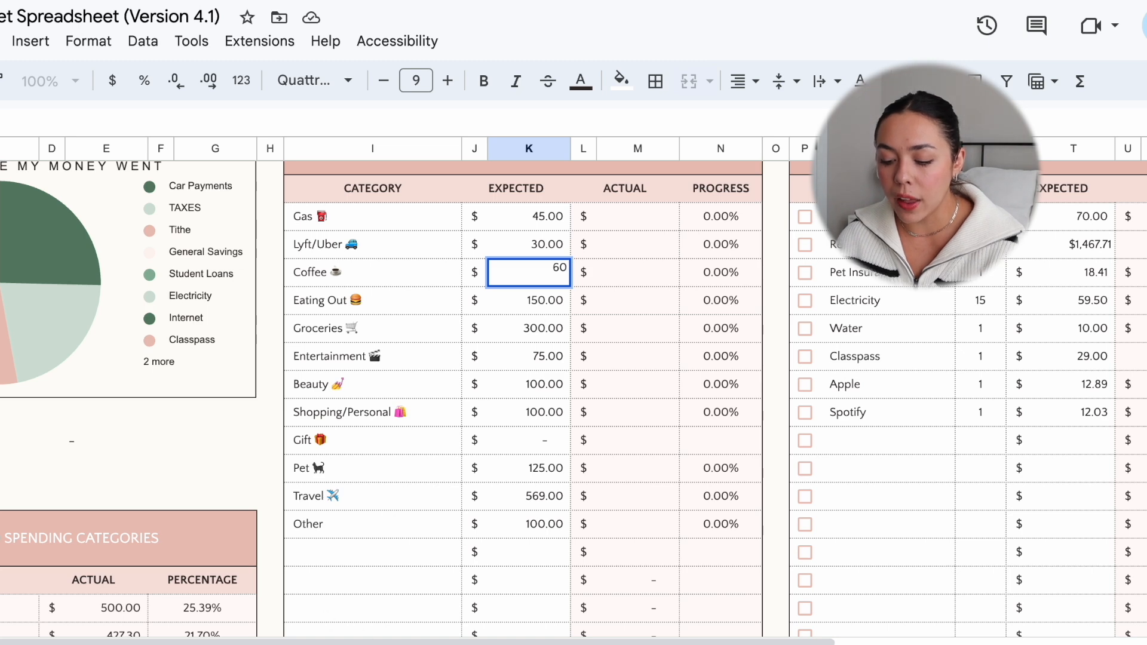
Step: Consult the separate budget sheet with September due dates and the August sheet, and set September's expected Lyft/Uber amount to 75
click(320, 644)
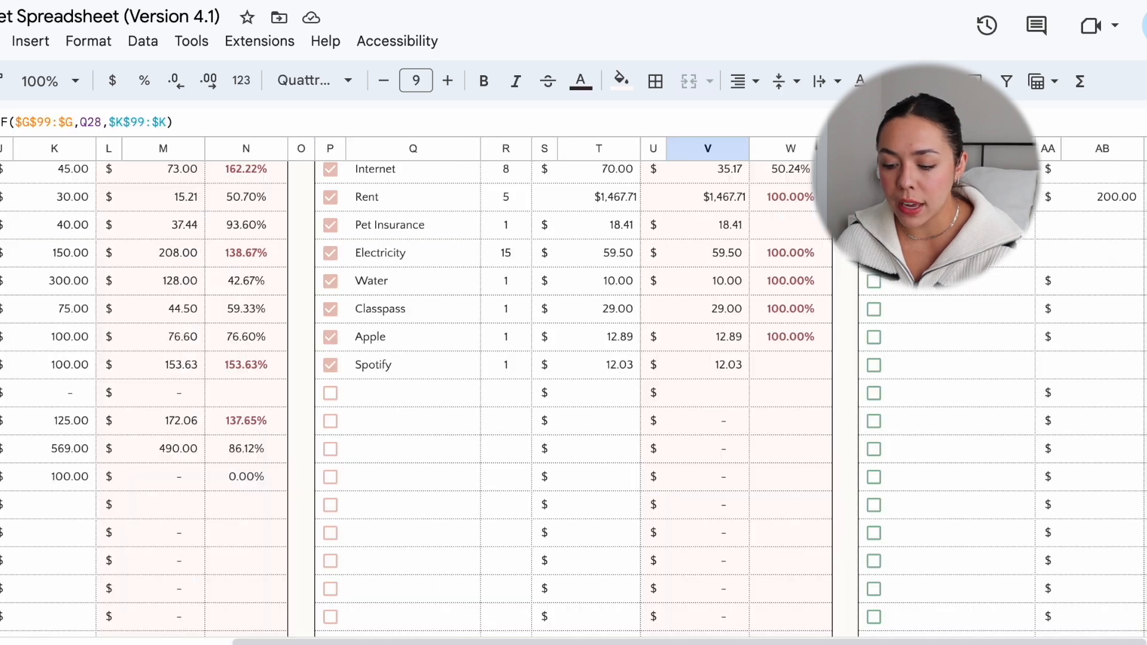
scroll(589, 225, up, 2)
scroll(589, 225, left, 1)
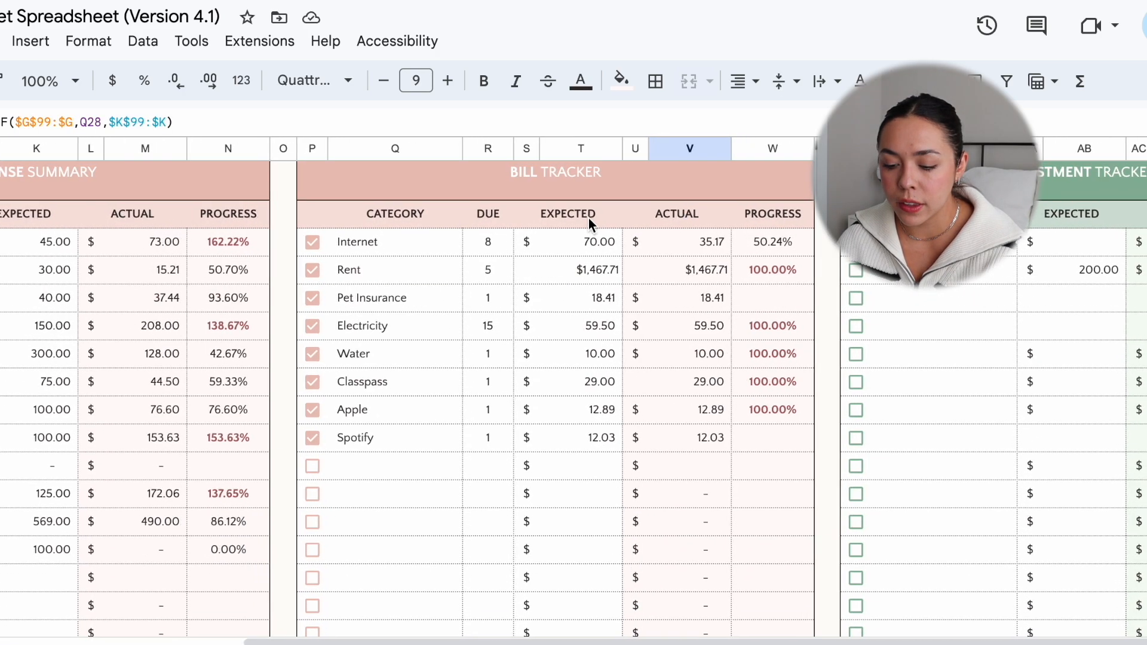
scroll(589, 225, left, 1)
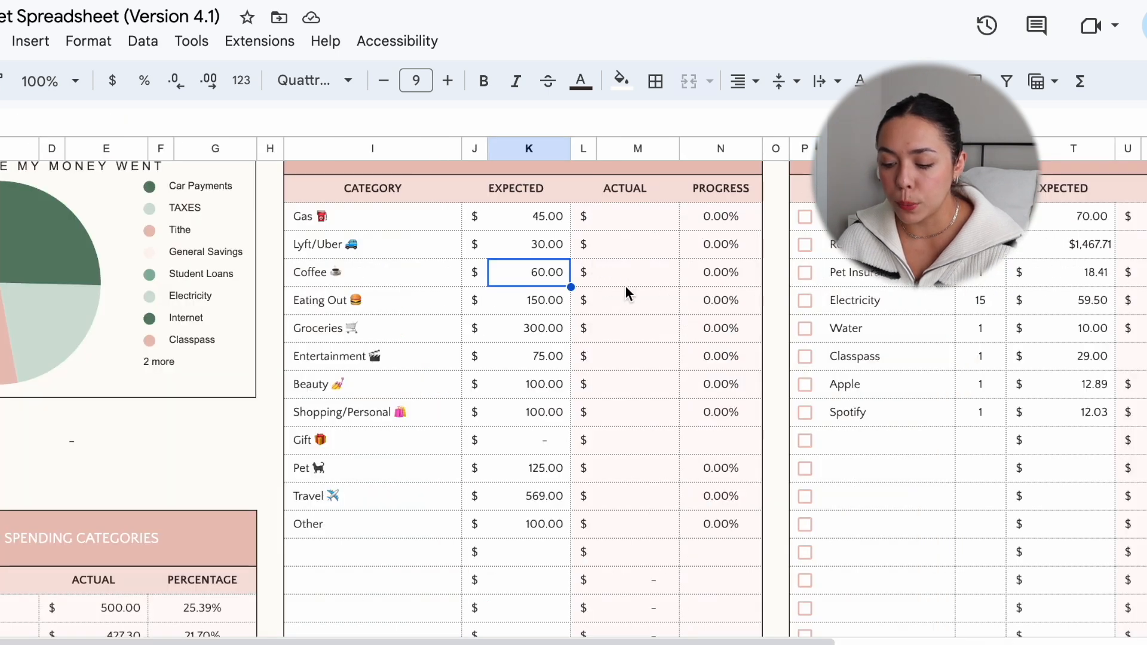
click(629, 244)
click(560, 241)
text(75)
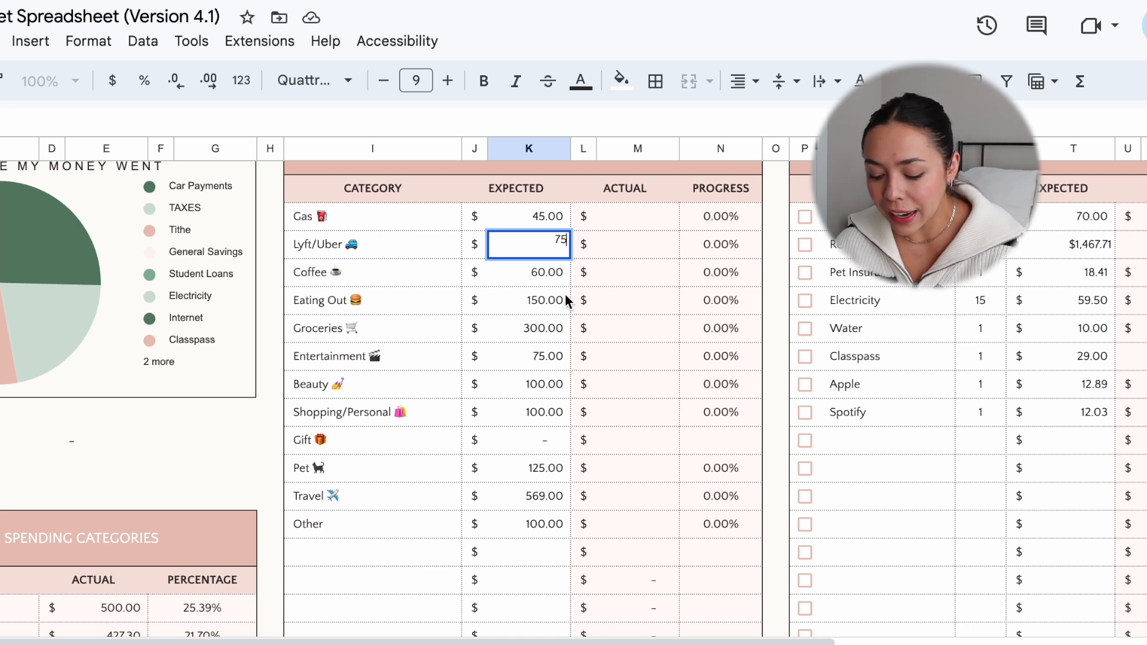
Step: Set the expected amount for Eating Out in the September Expense Summary to 500
click(538, 309)
text(400)
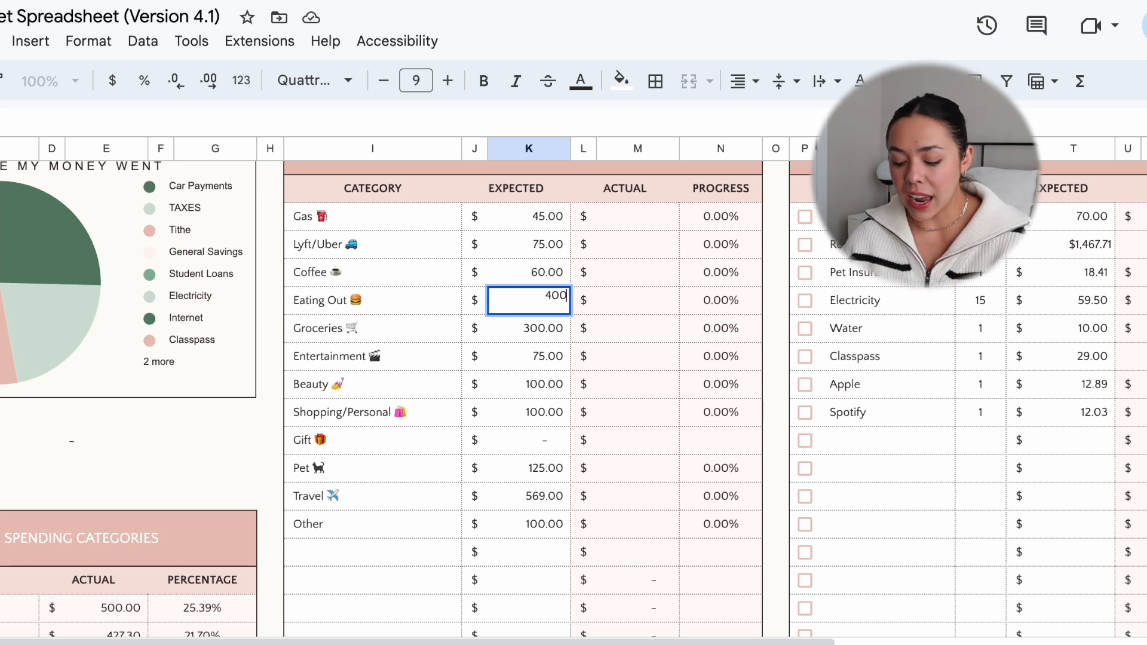
key(BackSpace)
key(BackSpace)
key(BackSpace)
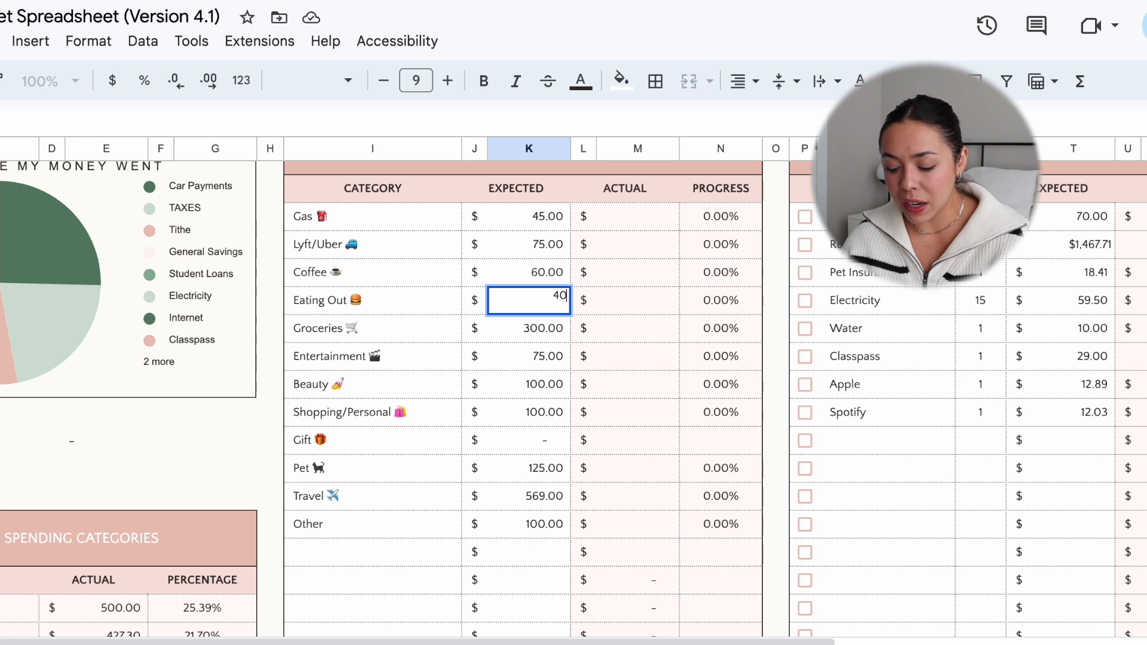
text(500)
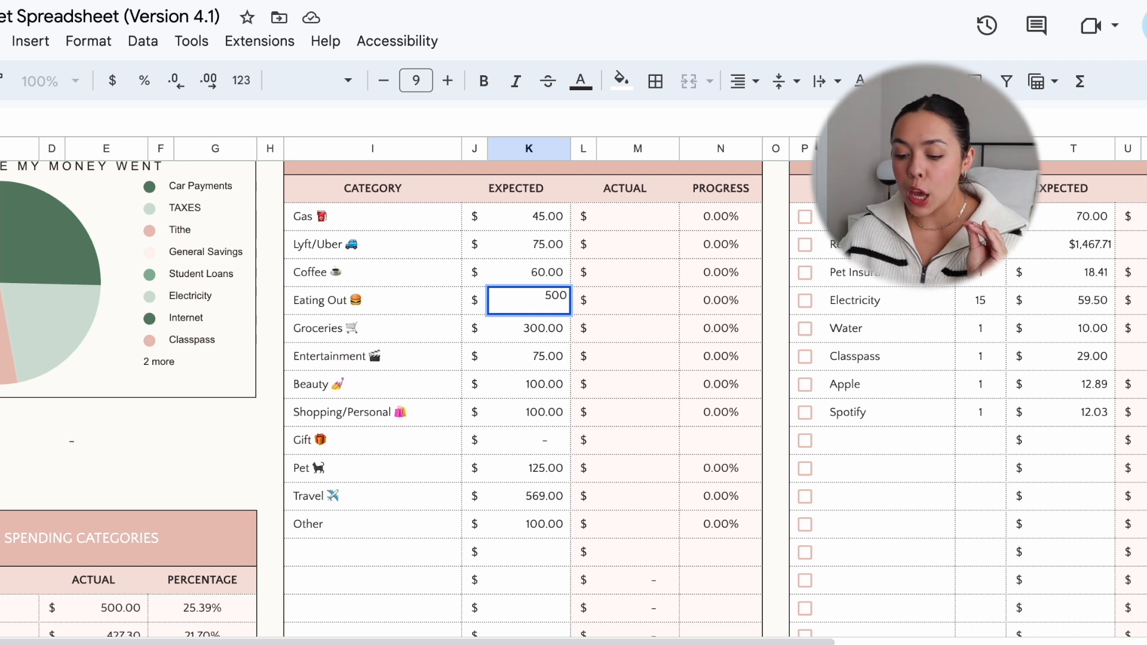
key(Return)
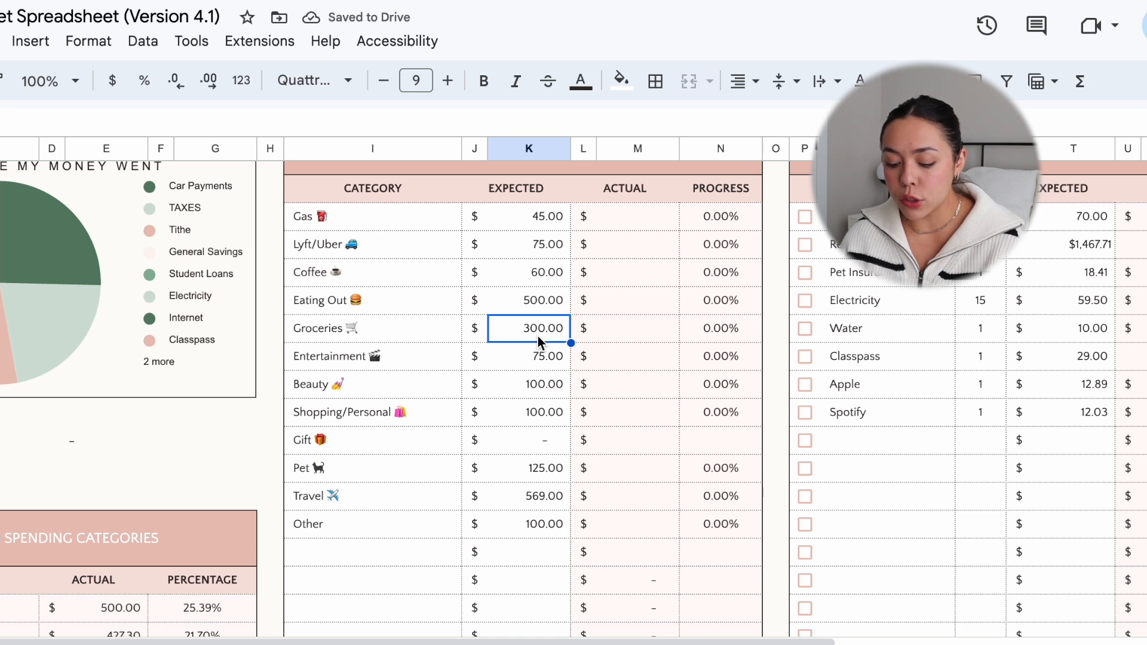
Step: Set September's expected amounts for Groceries to 225 and Entertainment to 50 in the Expense Summary
text(2)
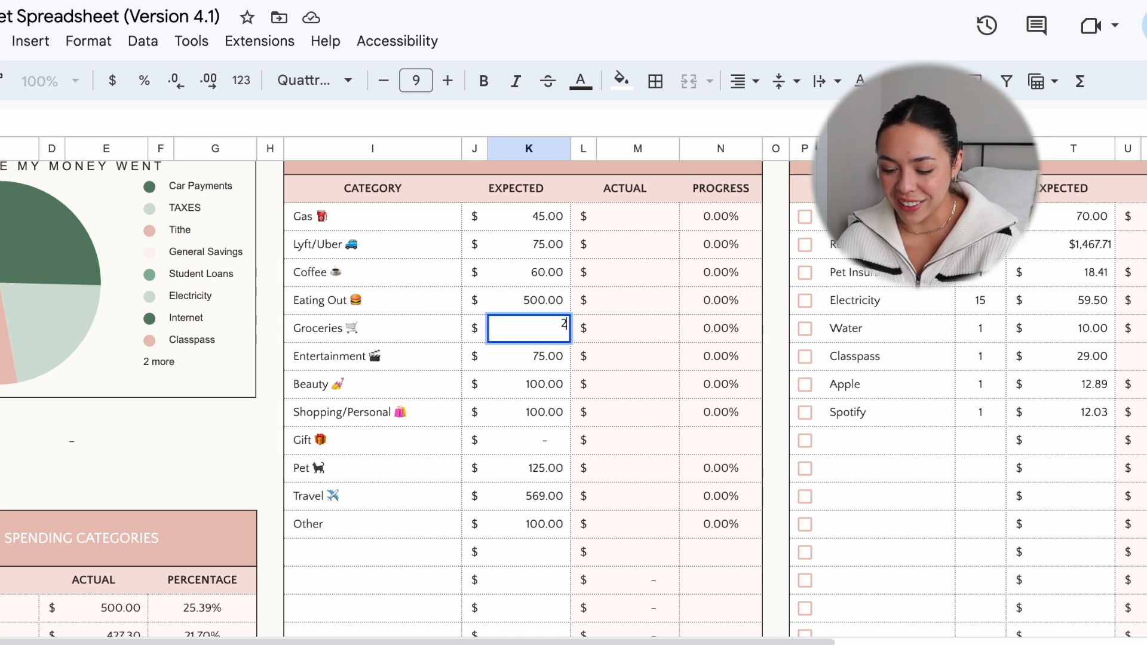
text(25)
key(Return)
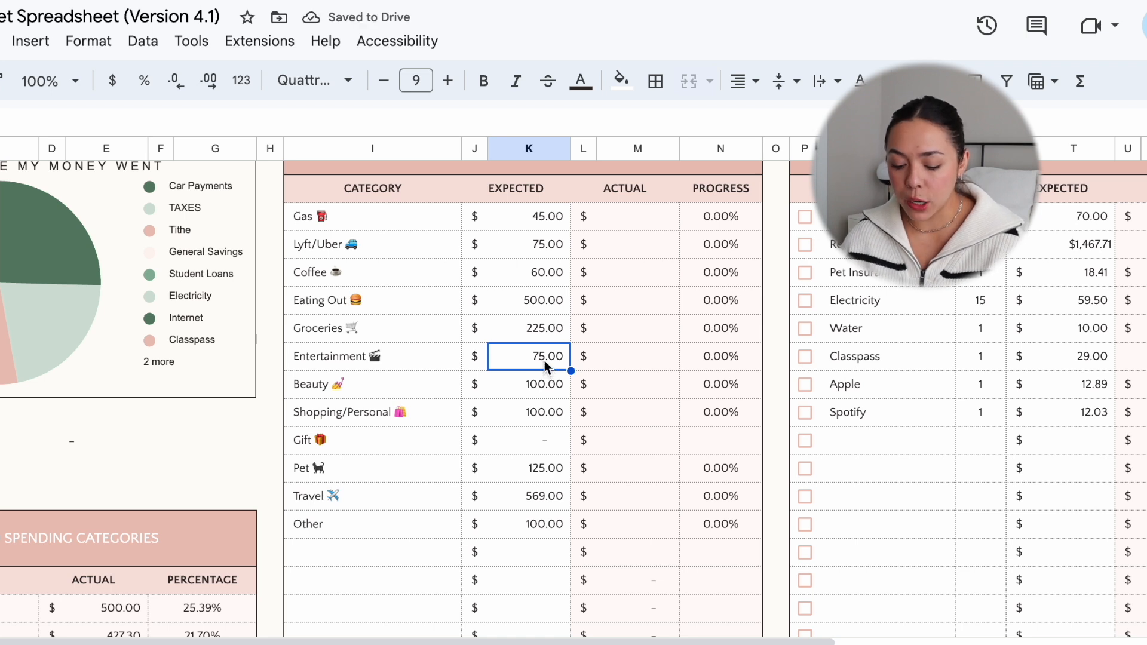
text(50)
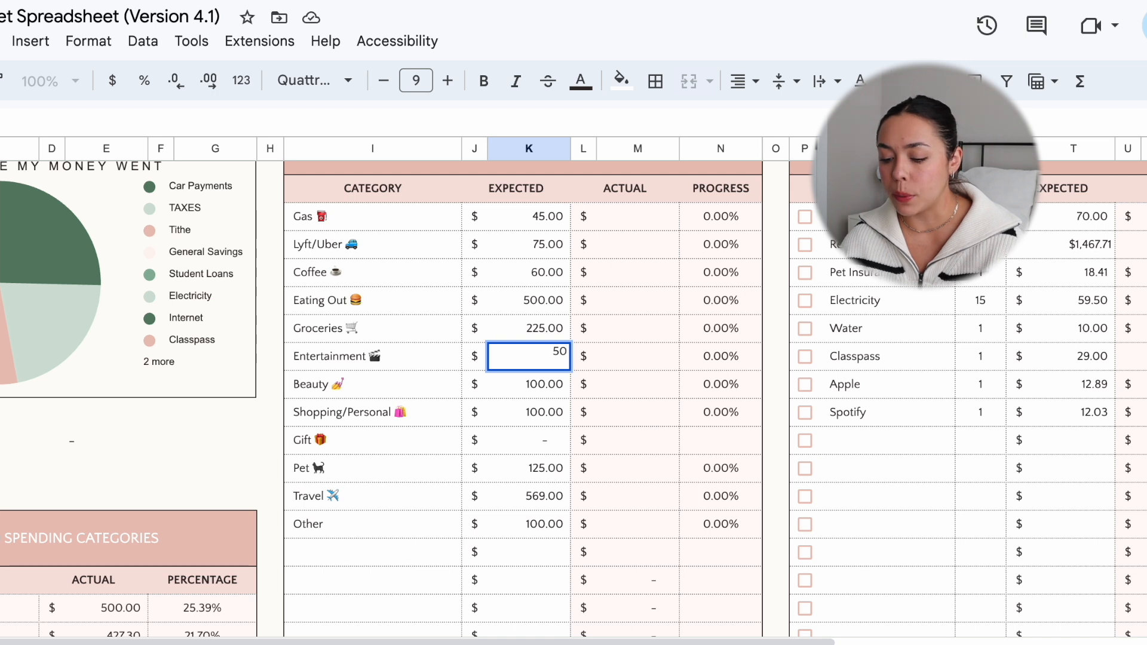
key(Return)
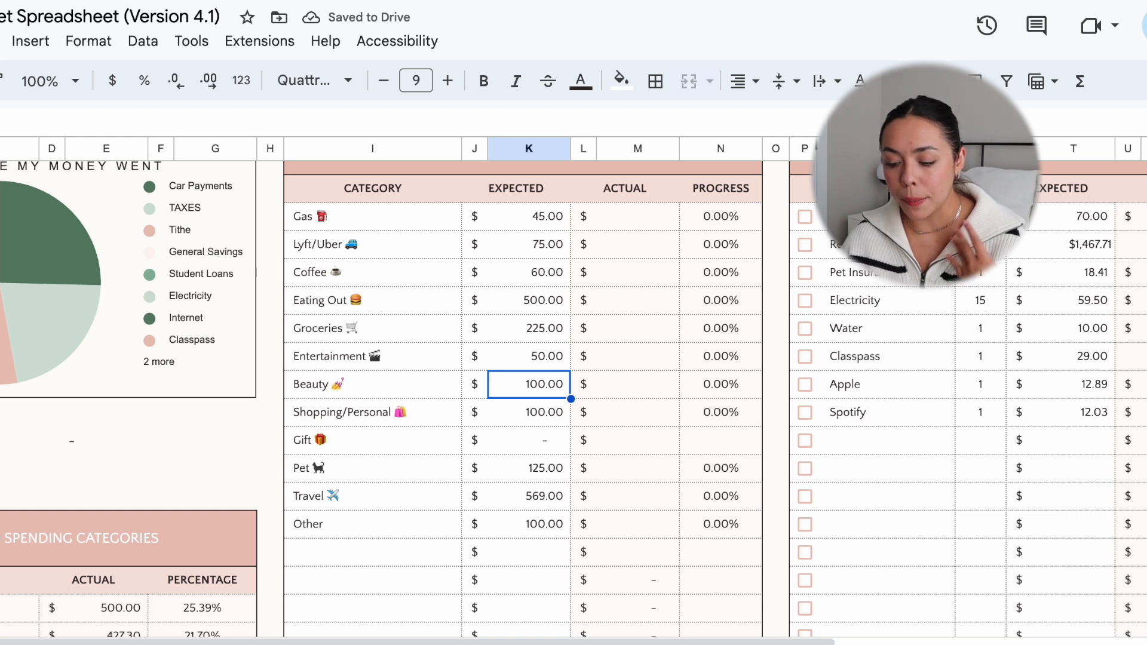
Step: Set September's expected amounts for Beauty to 25 and Shopping/Personal to 150 in the Expense Summary
text(25)
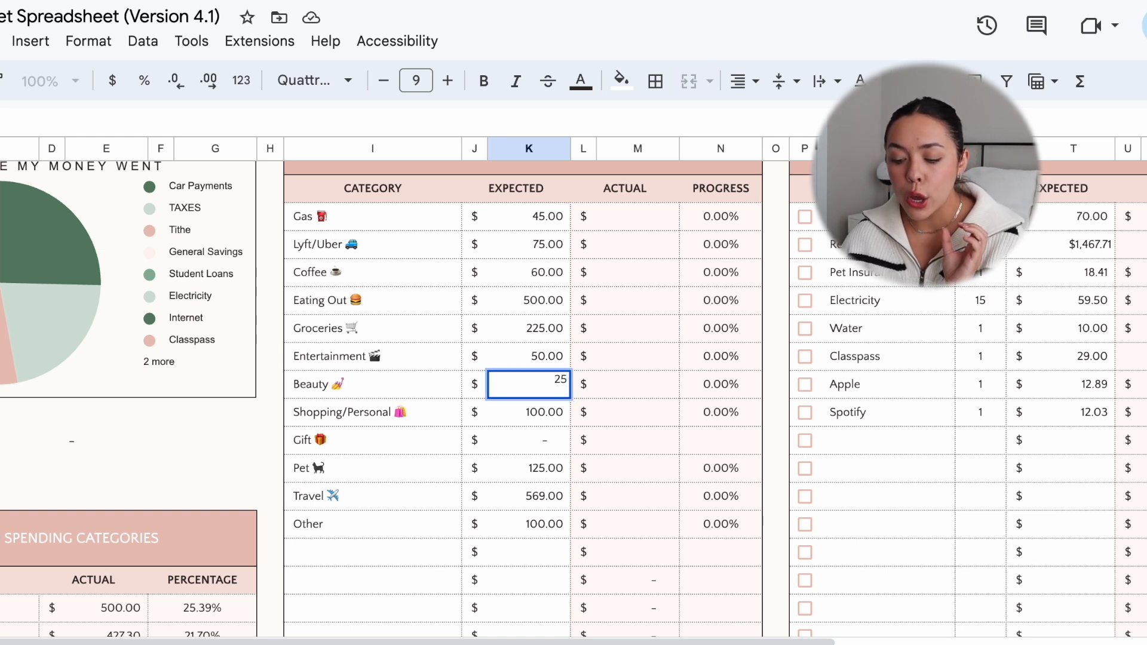
key(Return)
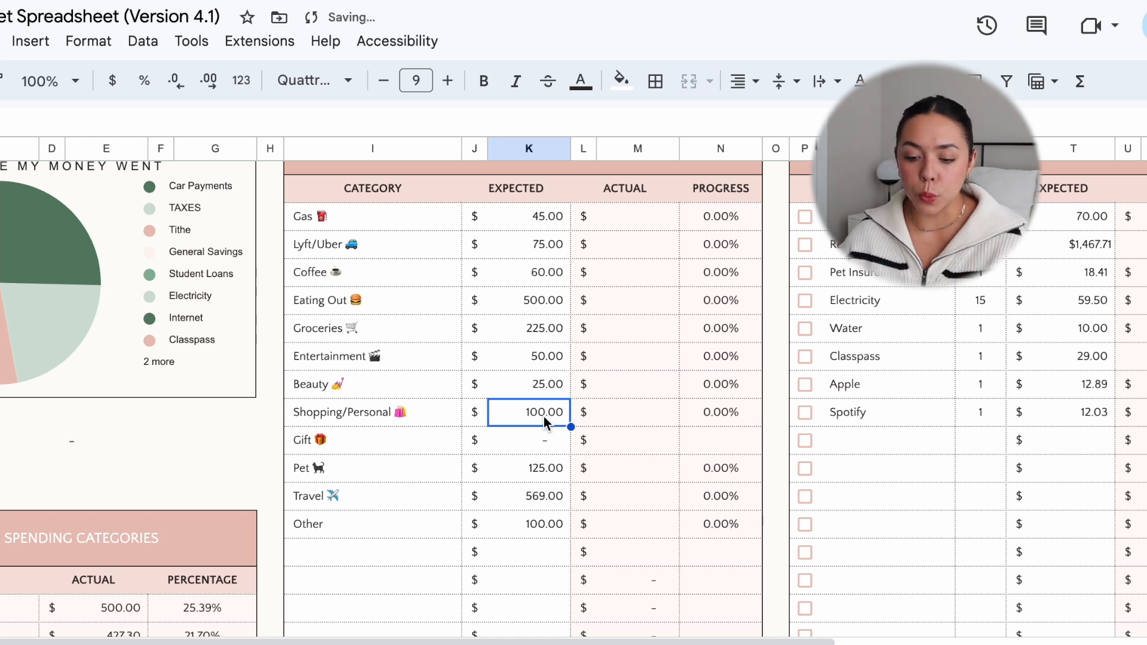
click(27, 121)
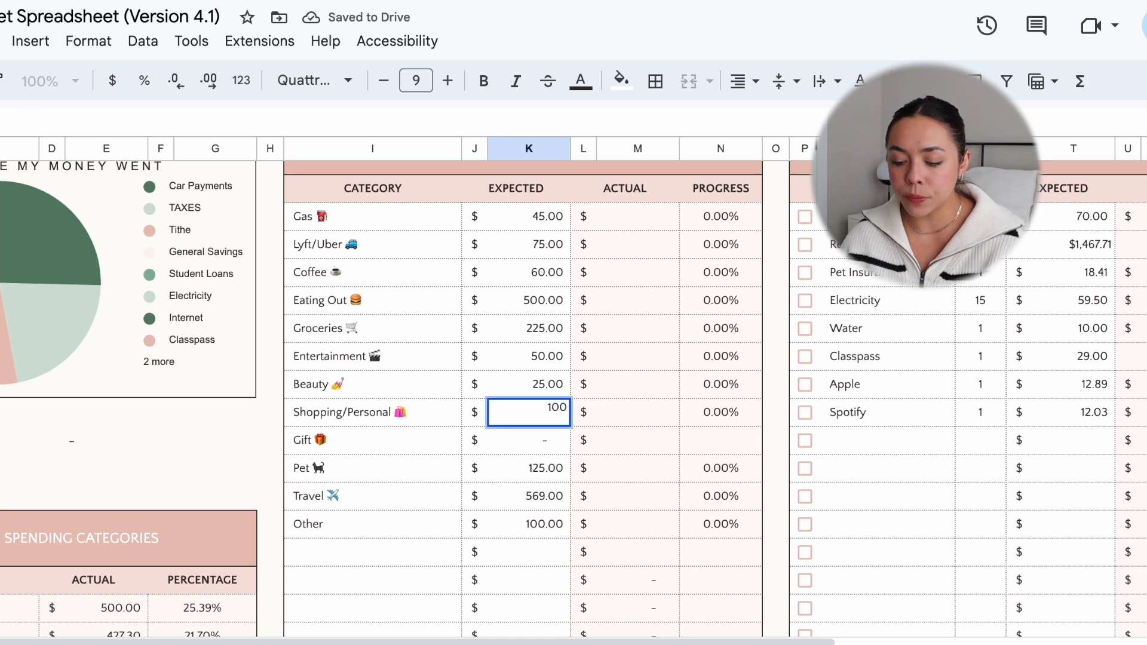
key(BackSpace)
key(BackSpace)
text(50)
key(Return)
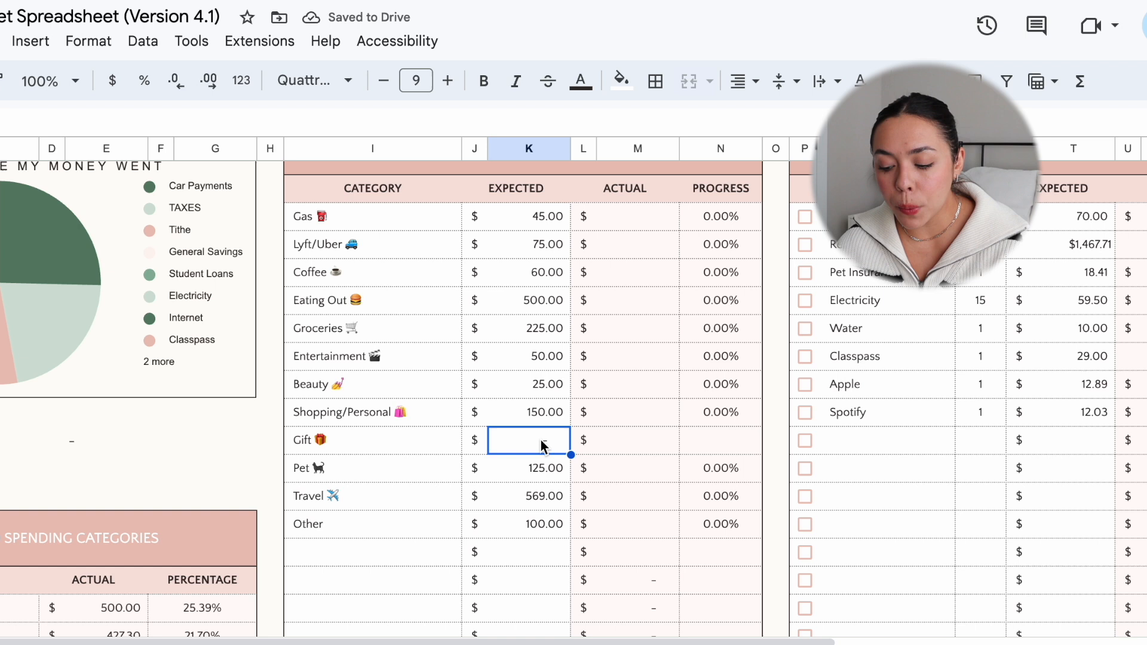
Step: Set September's expected amounts for Gift to 50 and Pet to 75 in the Expense Summary
double_click(538, 446)
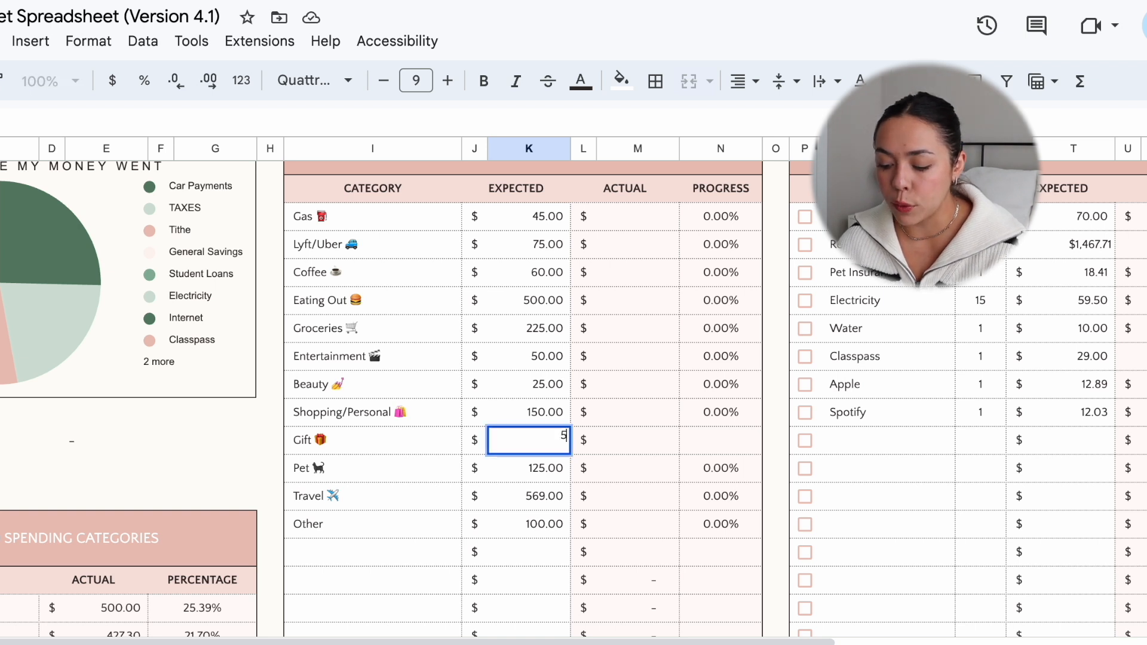
text(50)
click(536, 470)
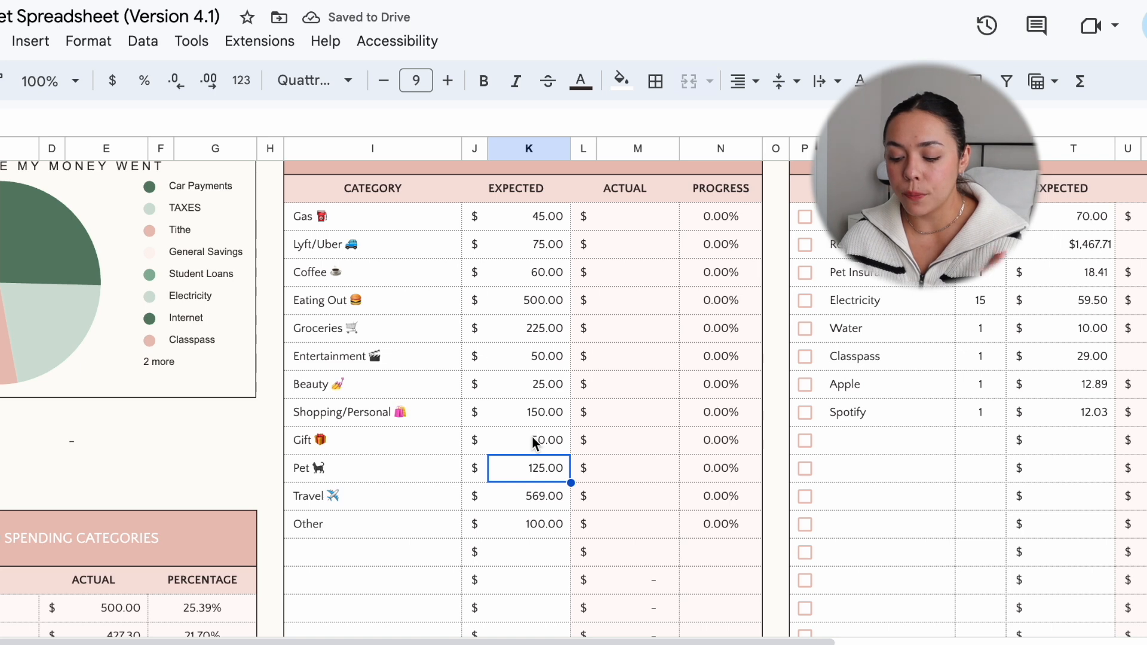
scroll(531, 435, down, 1)
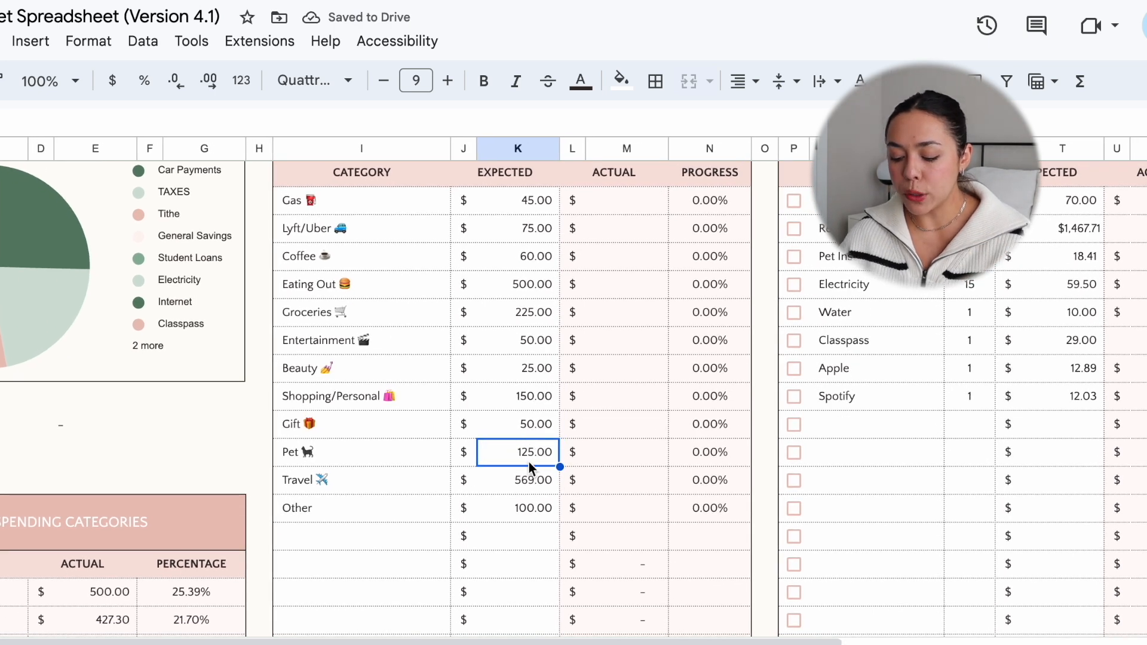
text(75)
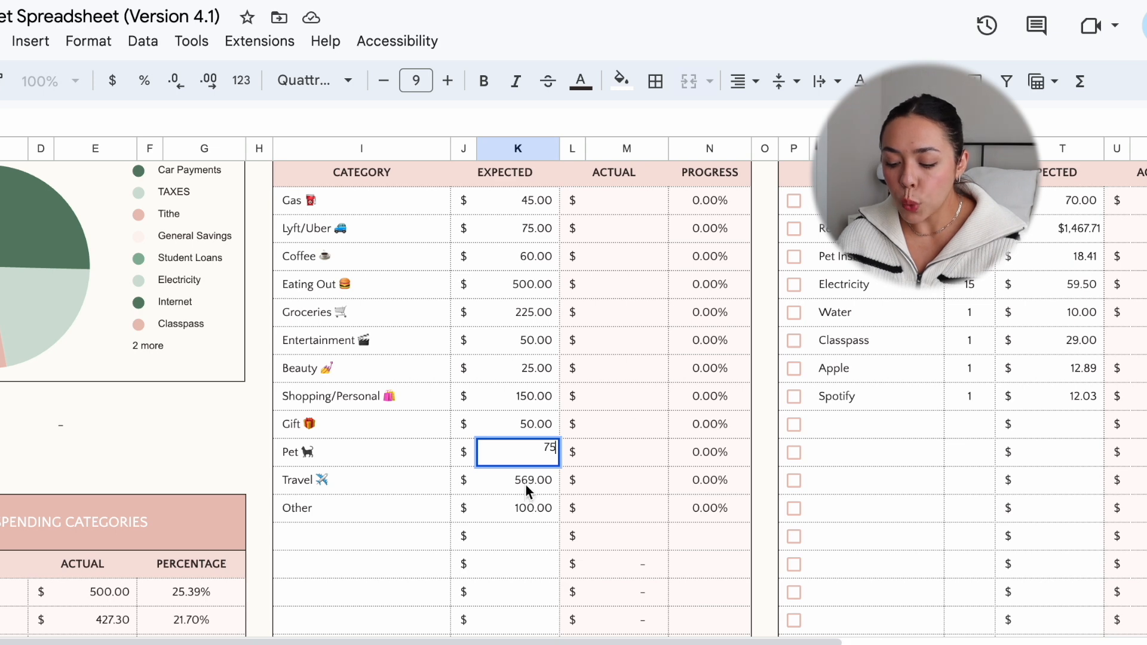
key(Return)
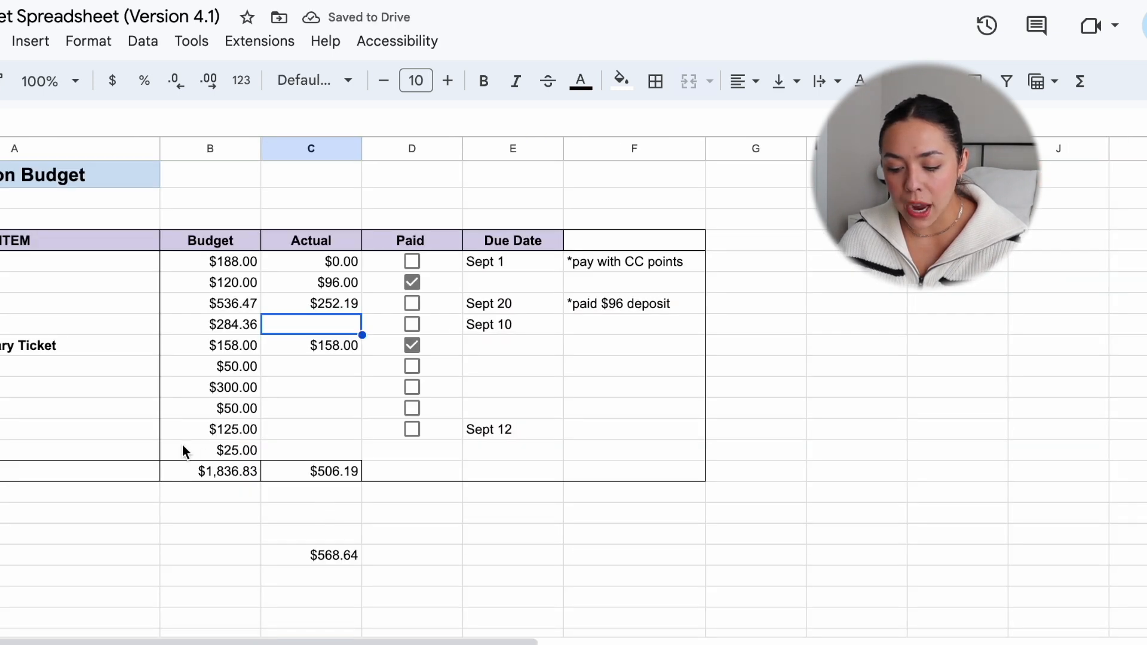
Step: In a blank cell of the separate budget sheet, add the Sept 12 item's budget to the Sept 20 item's budget minus its actual amount
click(223, 428)
click(543, 575)
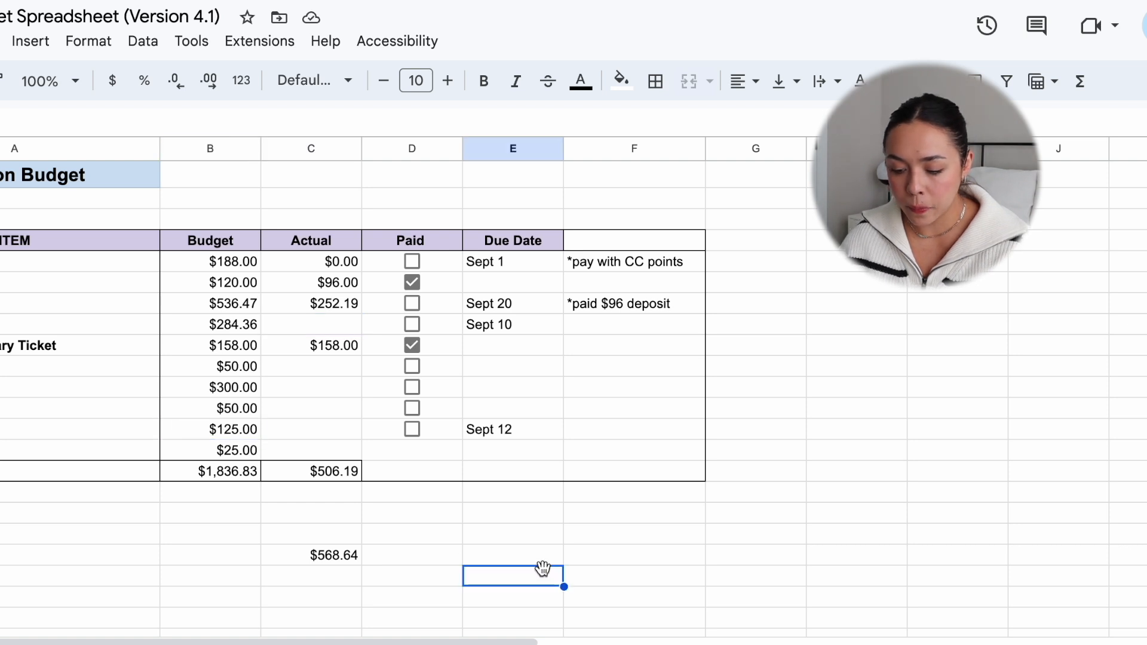
text(=)
click(238, 431)
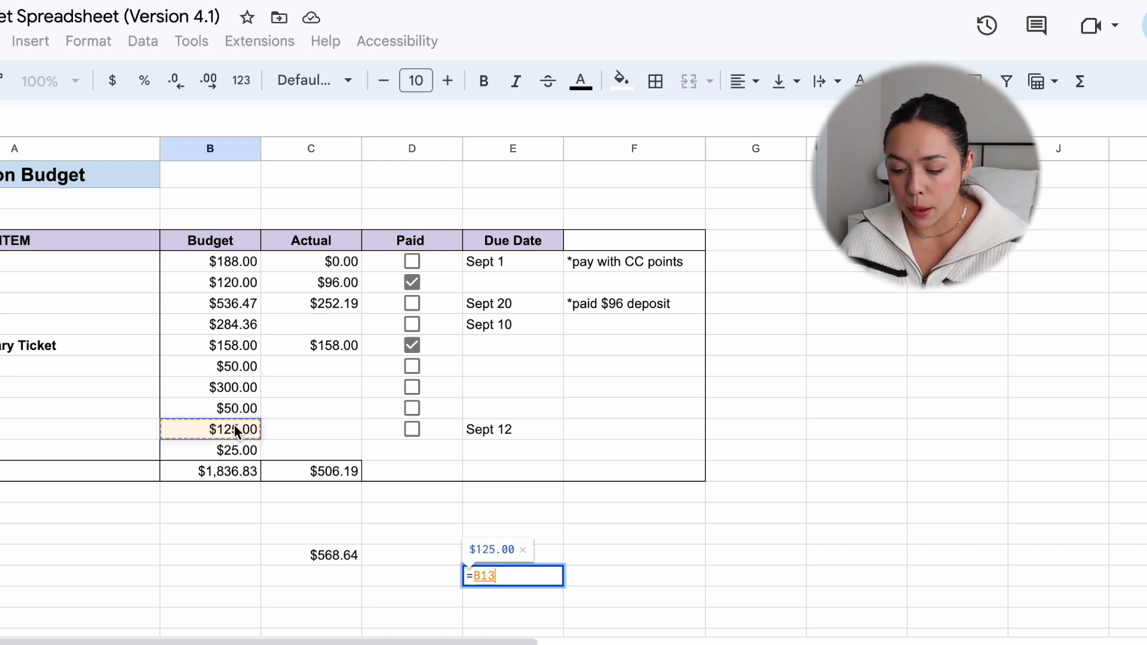
text(+)
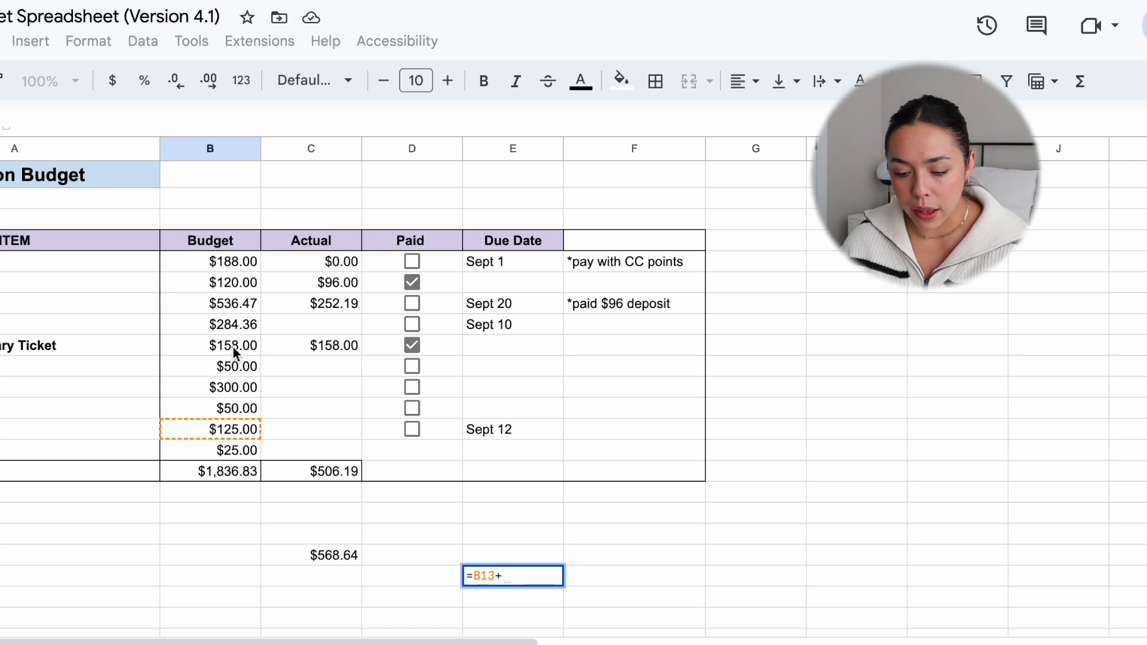
click(202, 302)
text(-)
click(314, 296)
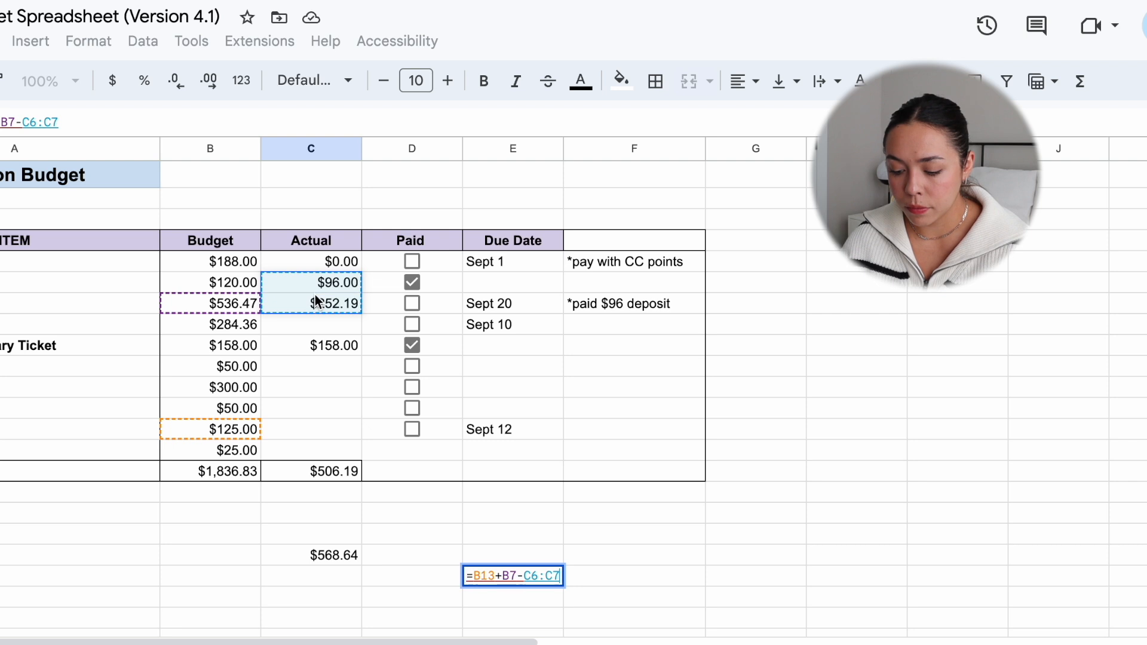
key(Return)
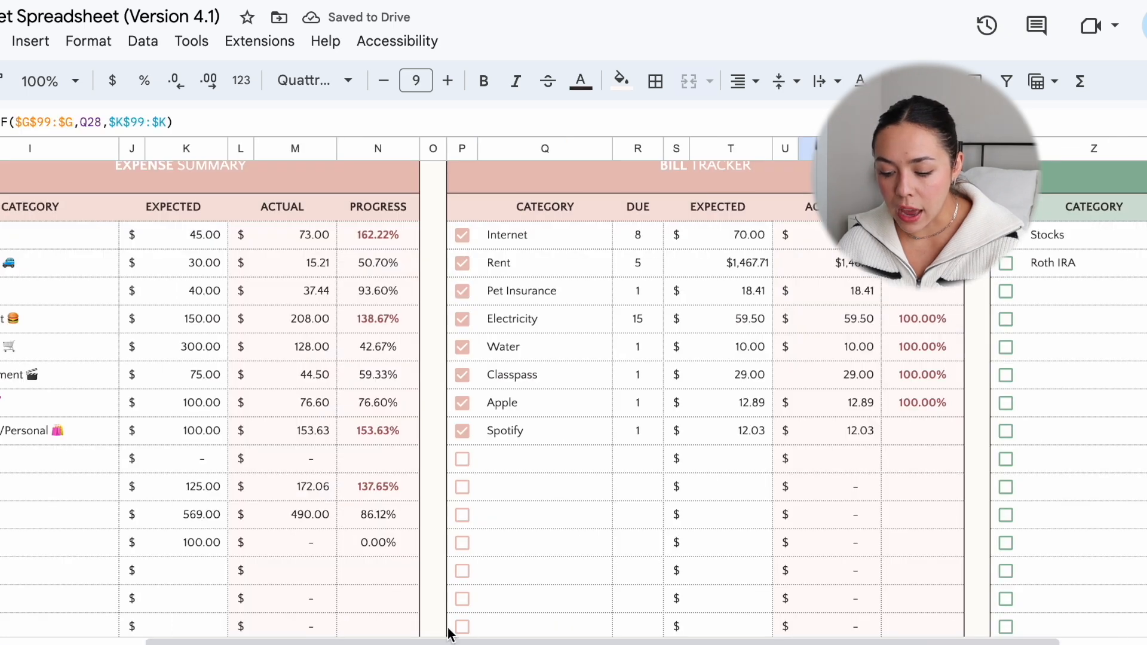
click(179, 517)
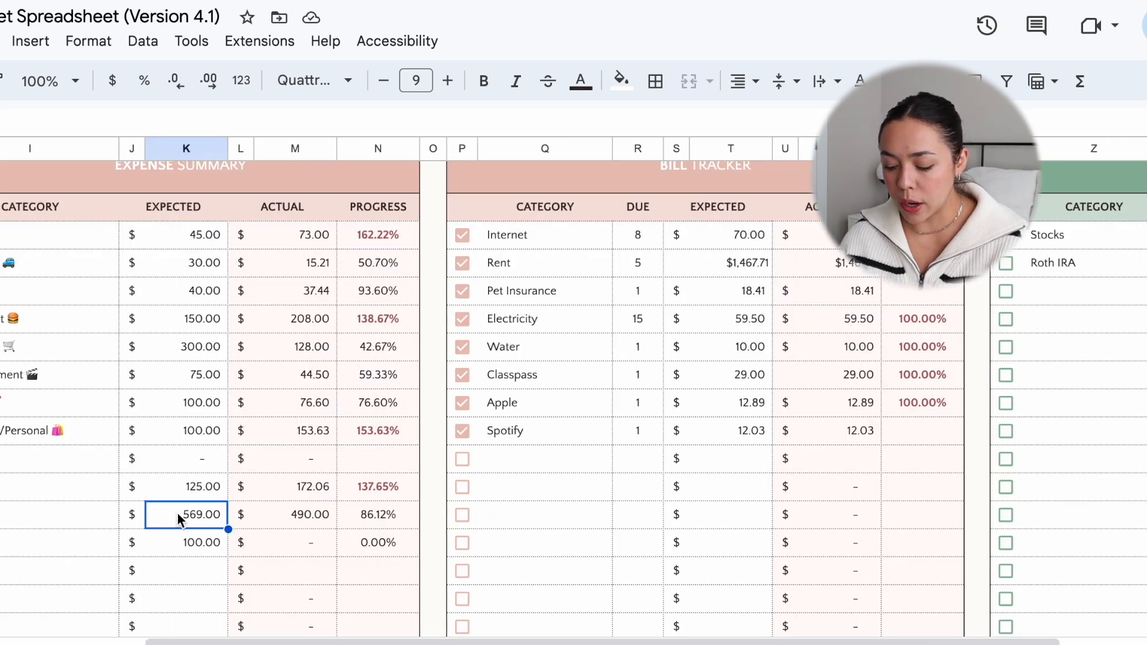
text(409)
key(Return)
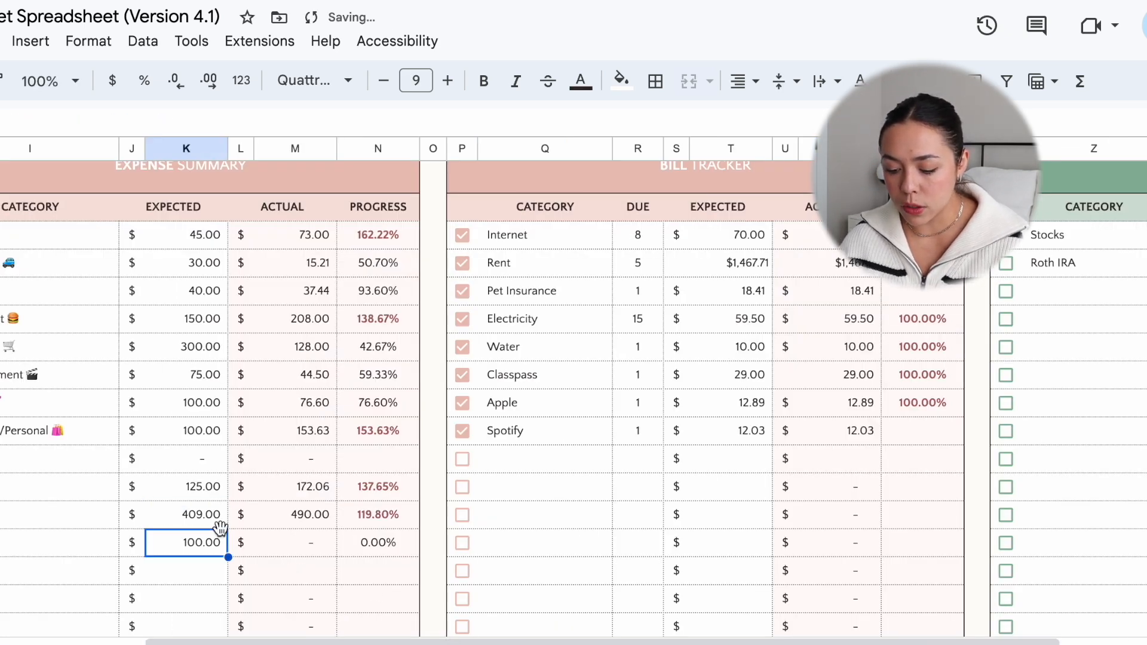
key(ctrl+z)
Step: Set September's expected amounts for Travel to 409 and Other to 25 in the Expense Summary
scroll(555, 545, left, 5)
scroll(555, 545, down, 10)
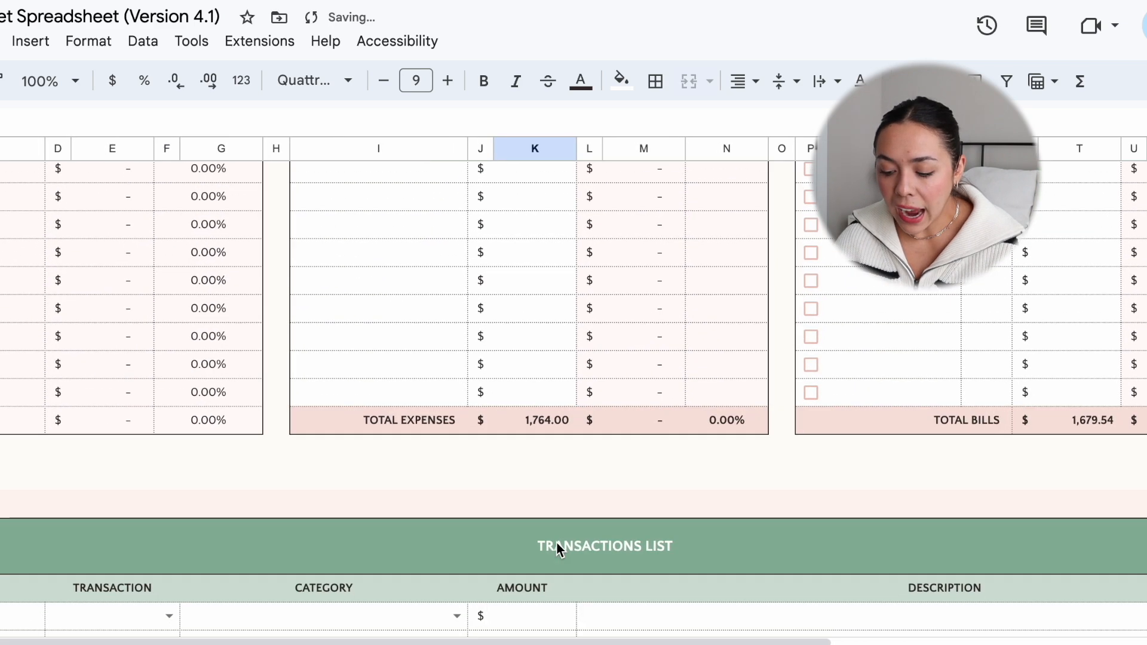
scroll(521, 358, up, 10)
scroll(538, 496, right, 1)
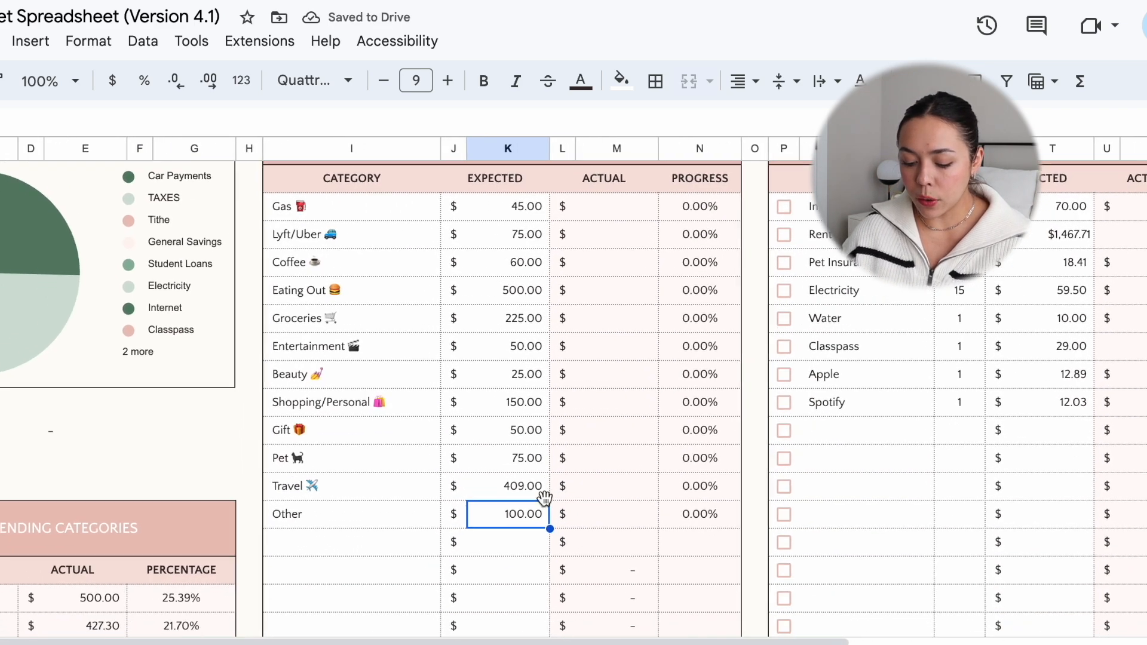
text(25)
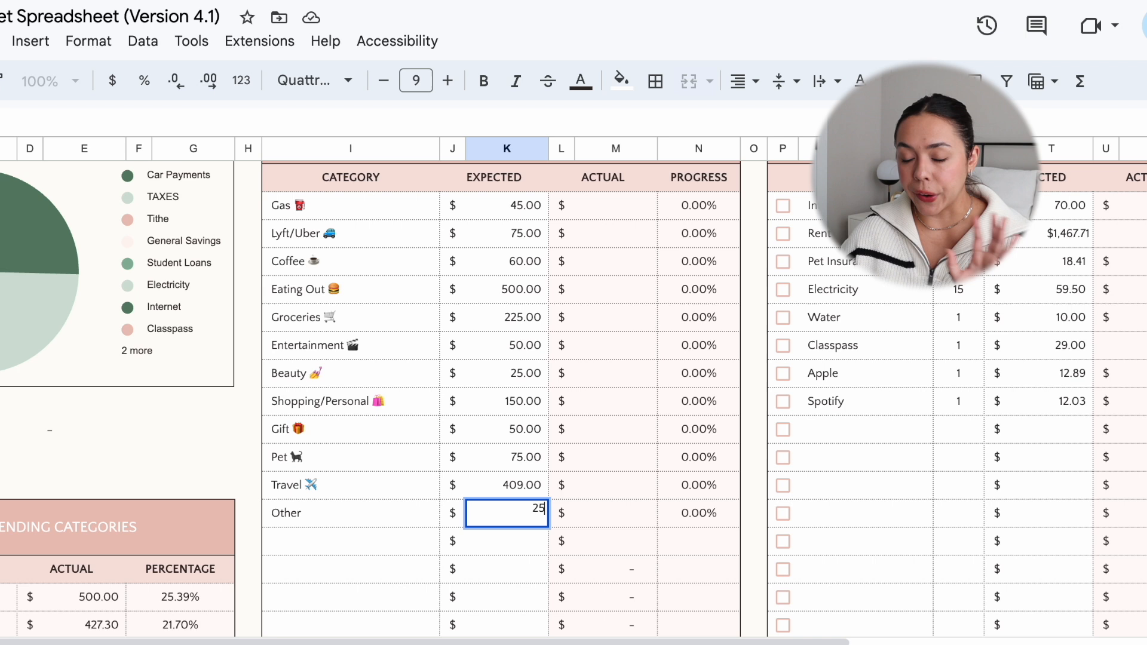
key(Return)
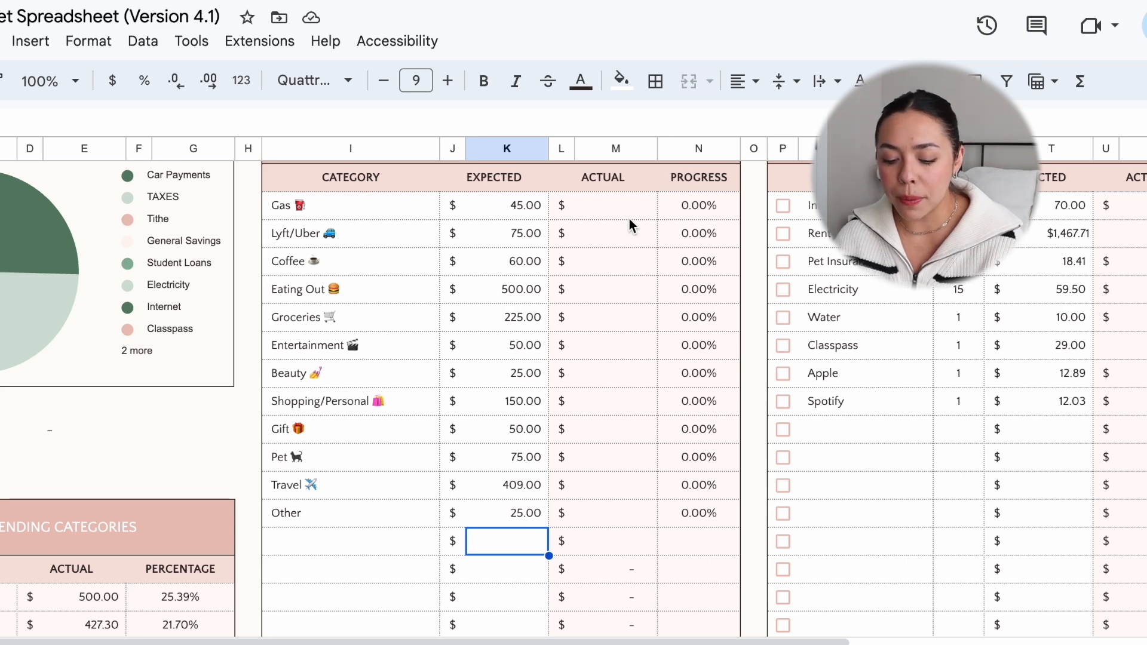
scroll(513, 299, up, 1)
scroll(514, 298, right, 1)
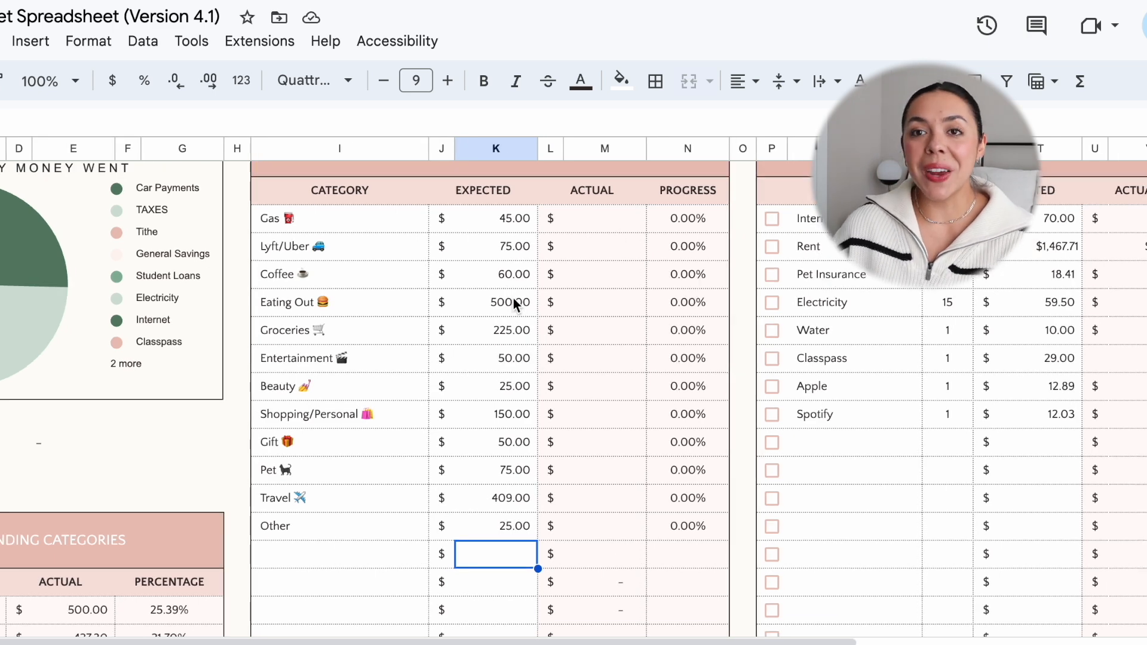